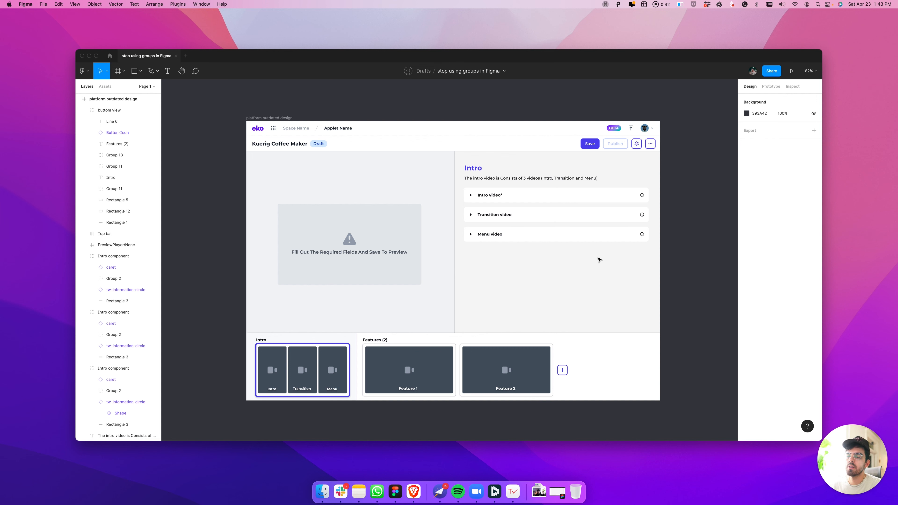
Examine the Intro, Transition and Menu video rows to see how each Intro component is built
scroll(649, 223, "up", 5)
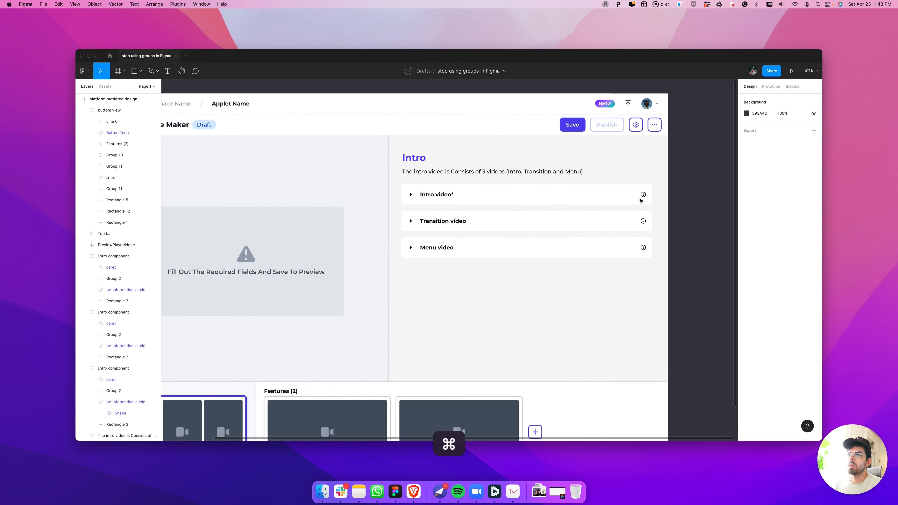
scroll(640, 199, "up", 7)
key("space")
left_click_drag(683, 212, 610, 221)
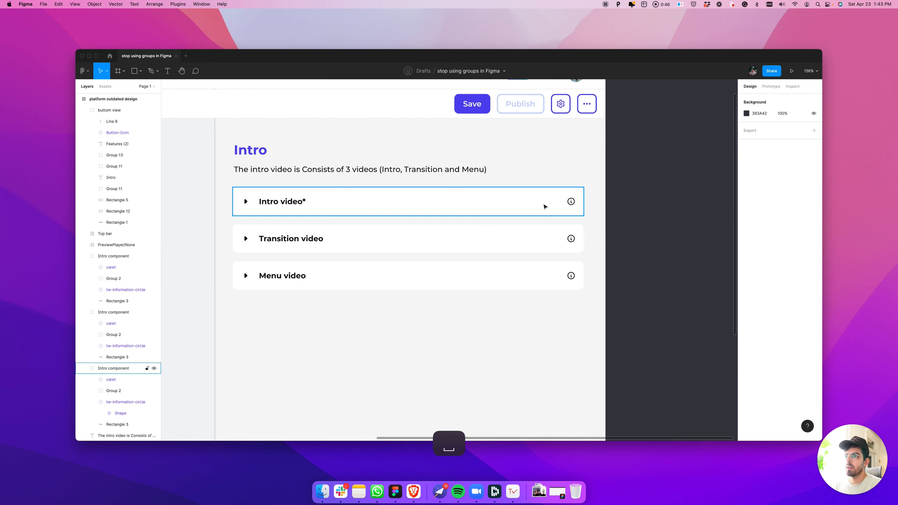
left_click(544, 206)
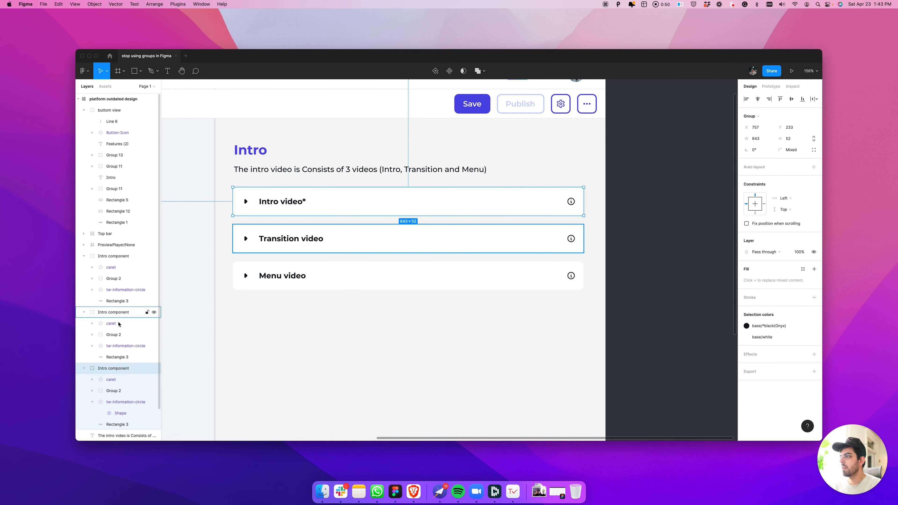
left_click(133, 315)
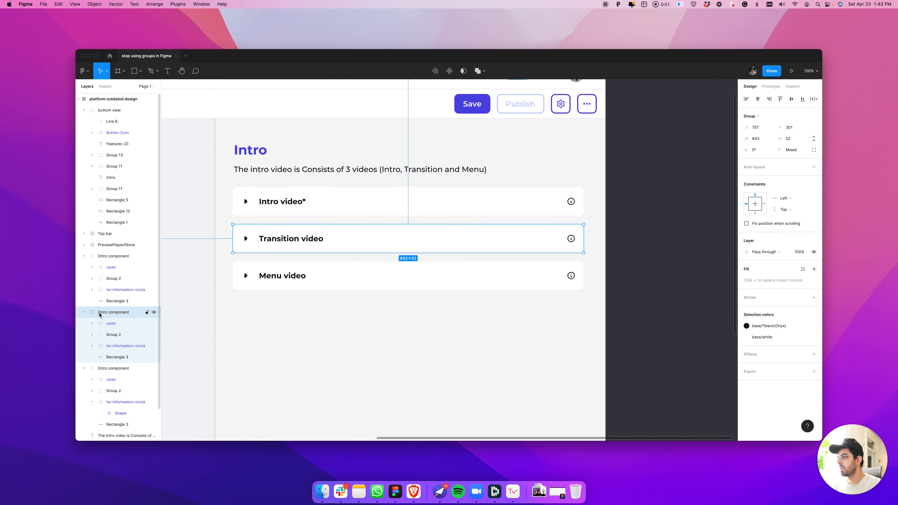
left_click(374, 276)
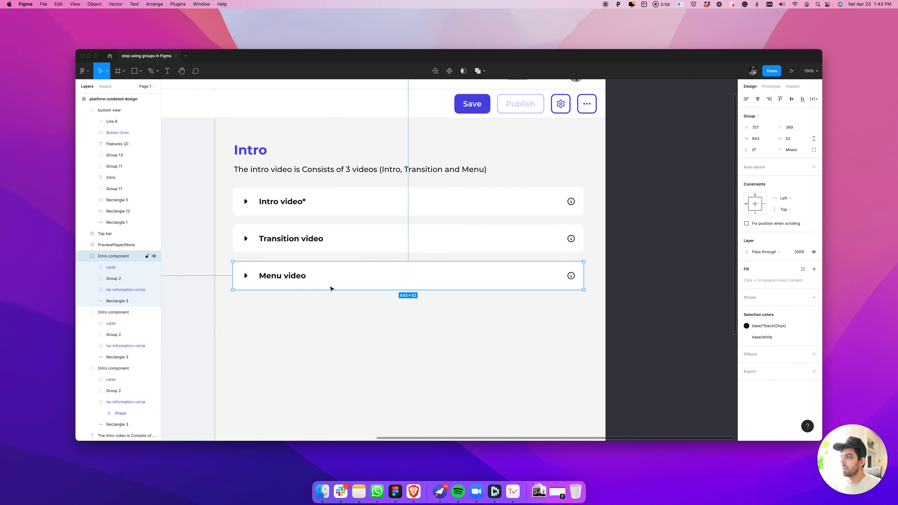
Try deleting the white background rectangle inside the Menu video group, check the group's bounds, and undo the deletion
double_click(235, 288)
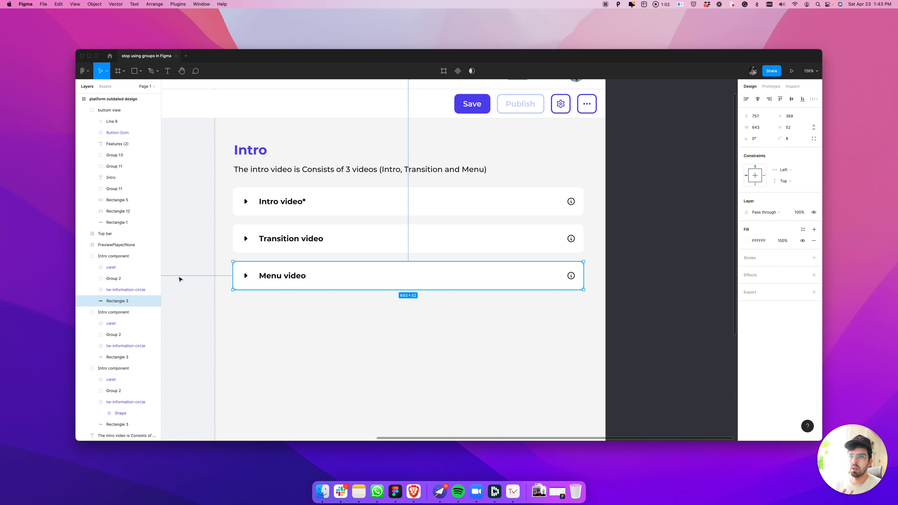
scroll(222, 280, "up", 2)
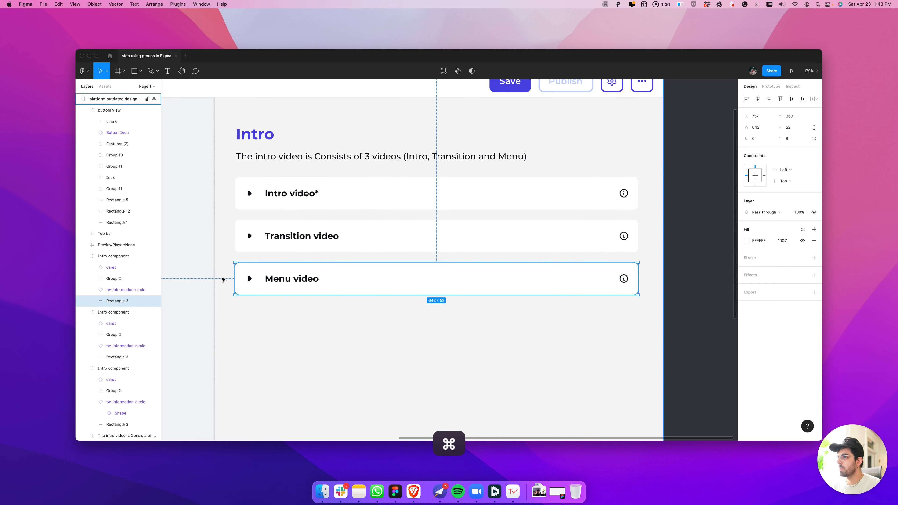
scroll(222, 279, "up", 4)
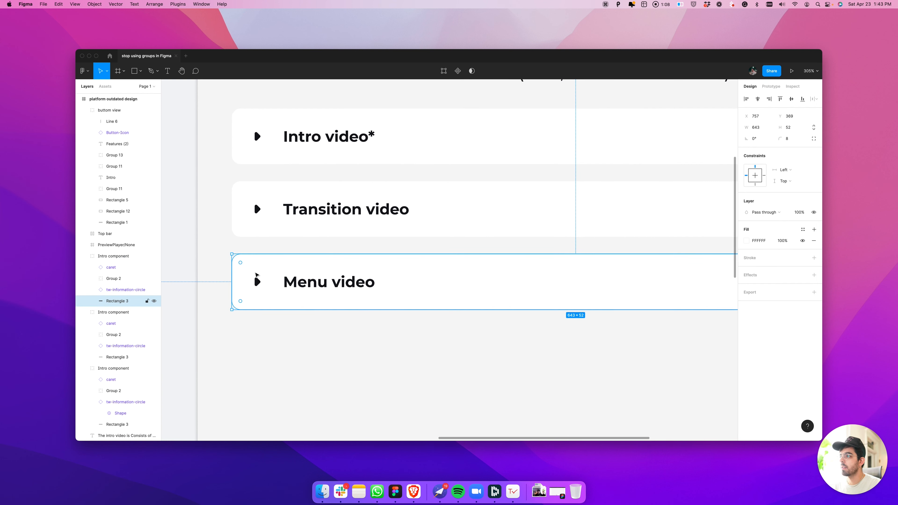
scroll(256, 275, "down", 3)
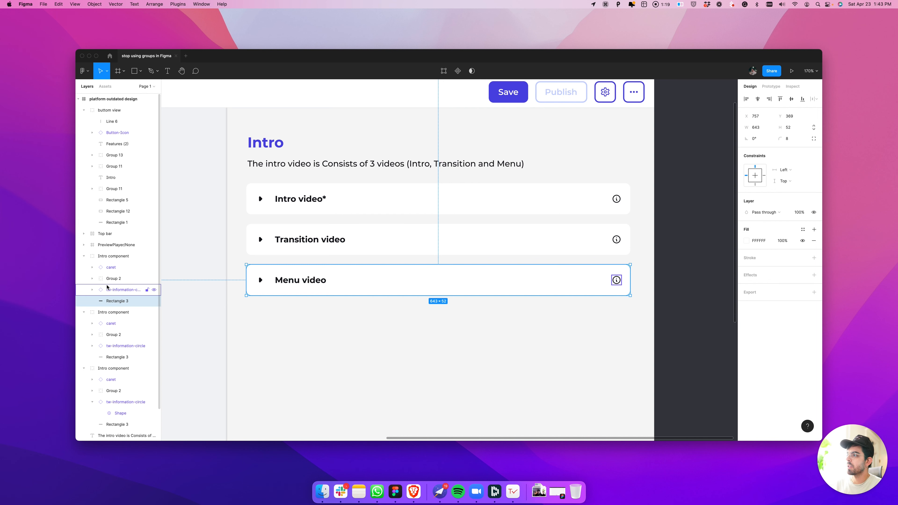
key("Delete")
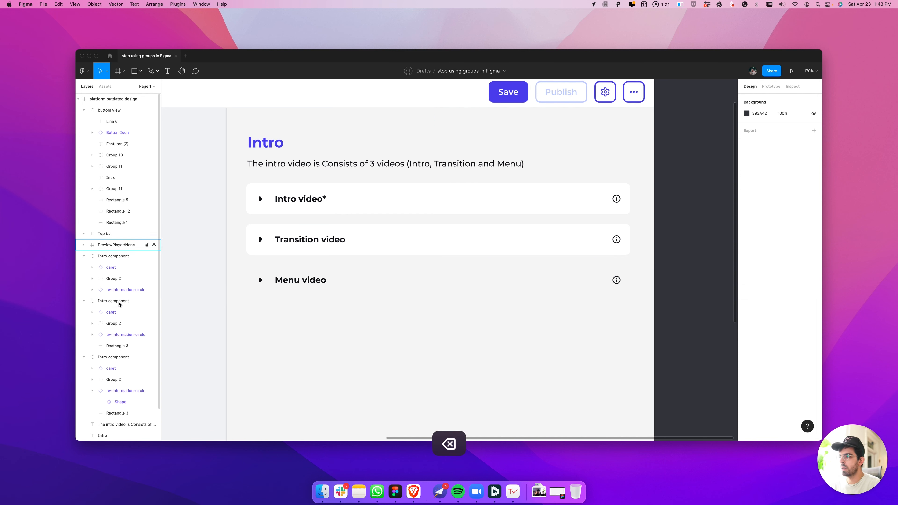
left_click(101, 257)
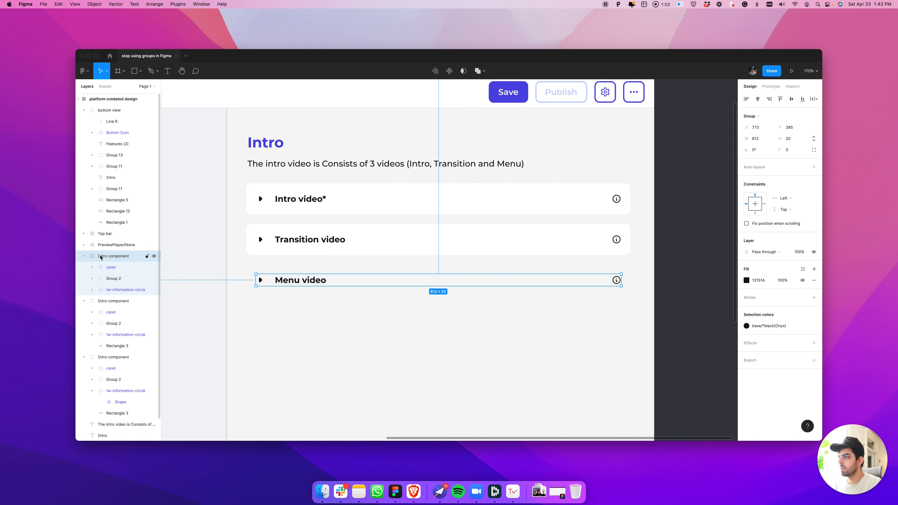
key("super+z")
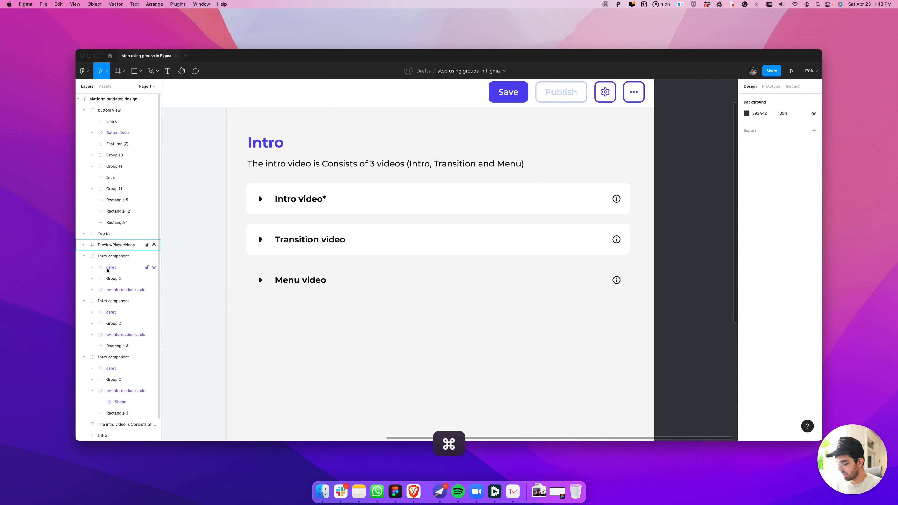
key("super+z")
Convert the Menu video row's Intro component group into a frame
left_click(152, 256)
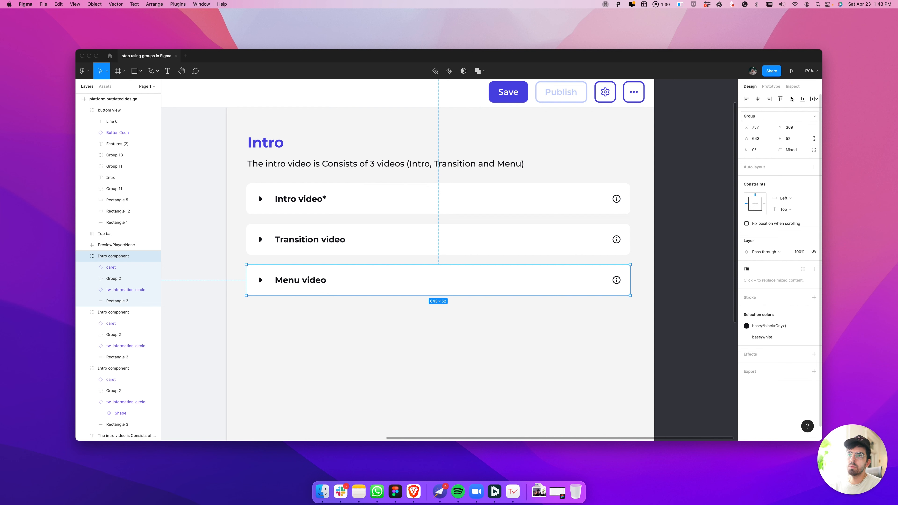
left_click(750, 116)
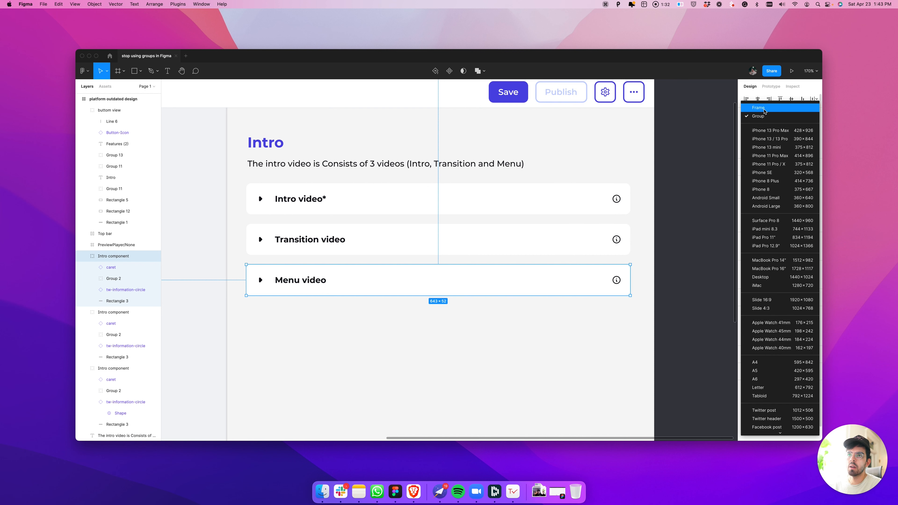
left_click(764, 111)
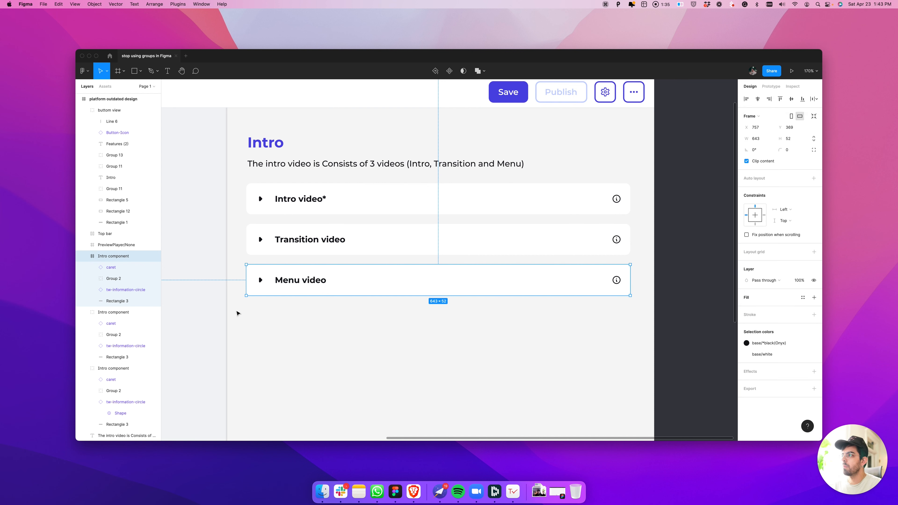
Delete the background rectangle inside the Menu video frame and give the frame itself a white FFFFFF fill
left_click(143, 304)
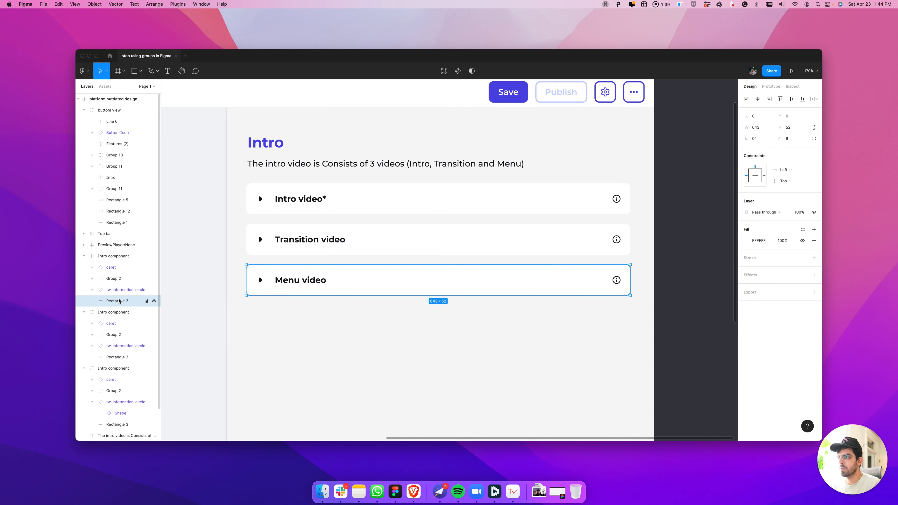
key("BackSpace")
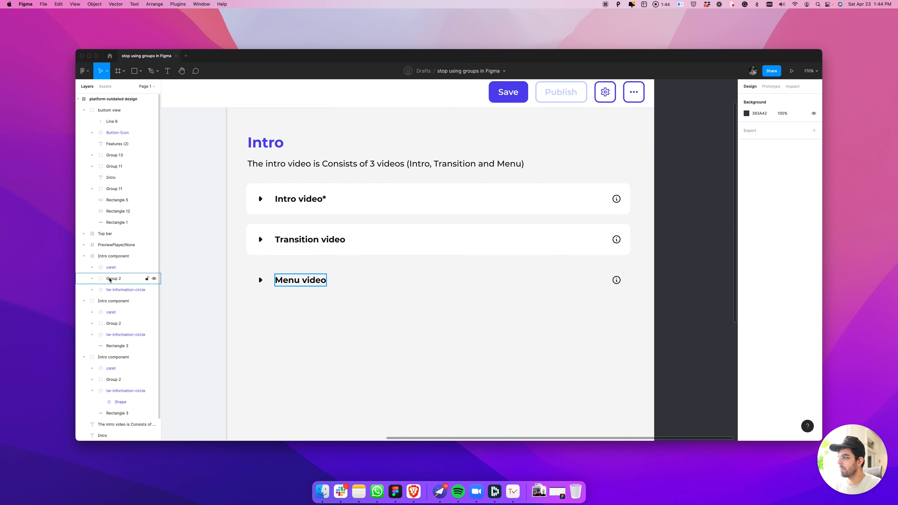
left_click(106, 256)
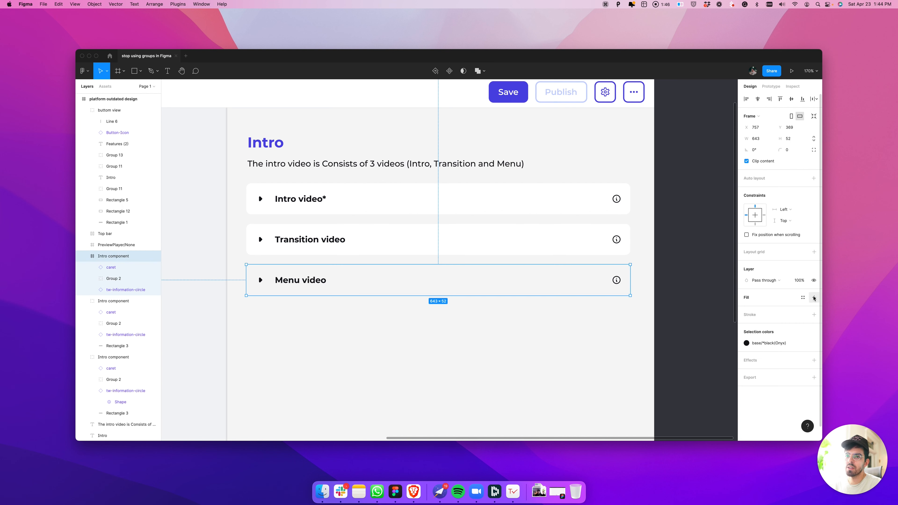
left_click(814, 297)
Set the Menu video frame's corner radius to 8 and compare the frame with the Transition video row
left_click(788, 149)
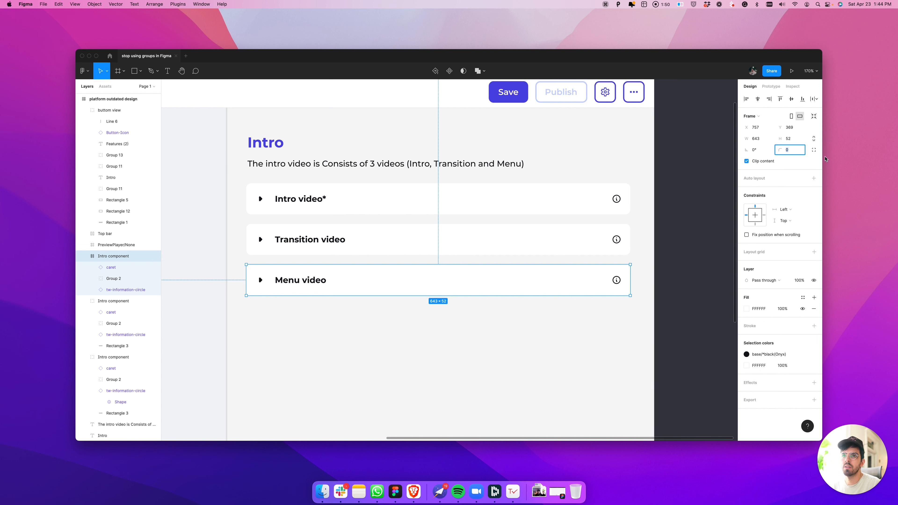
type("8")
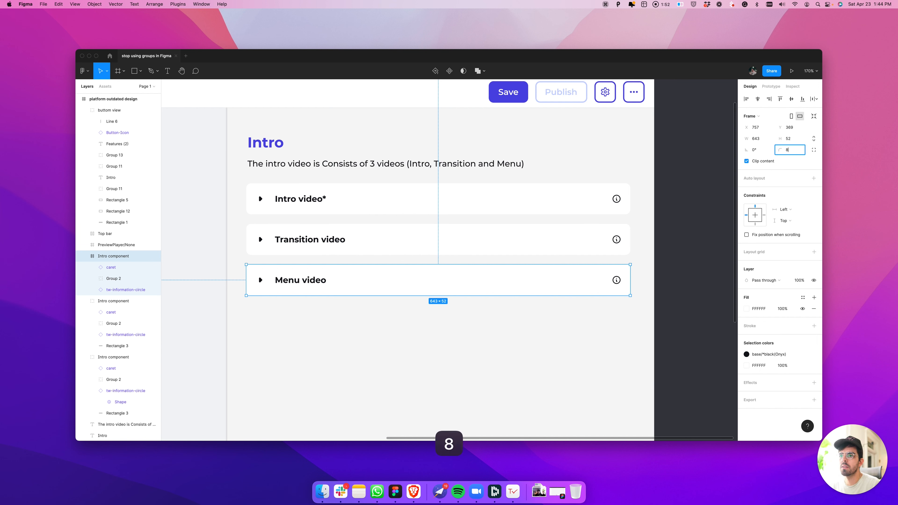
left_click(651, 370)
left_click(596, 237)
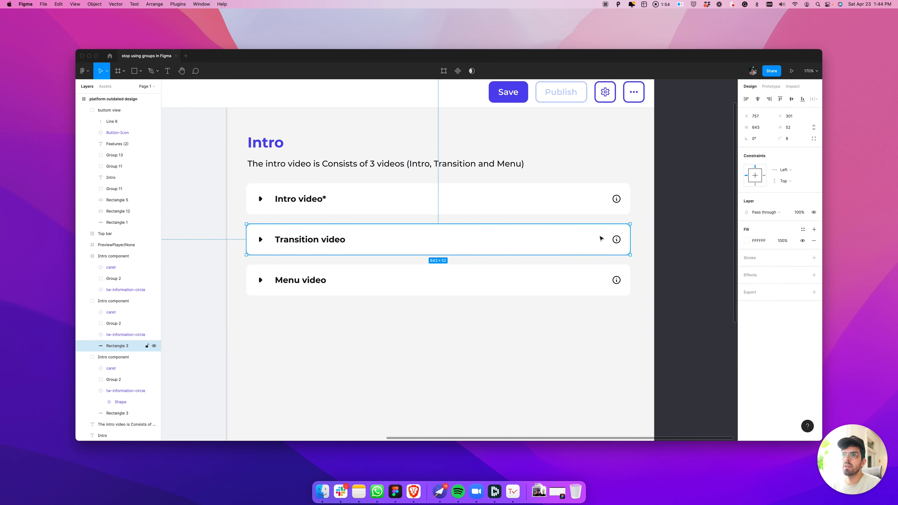
key("super")
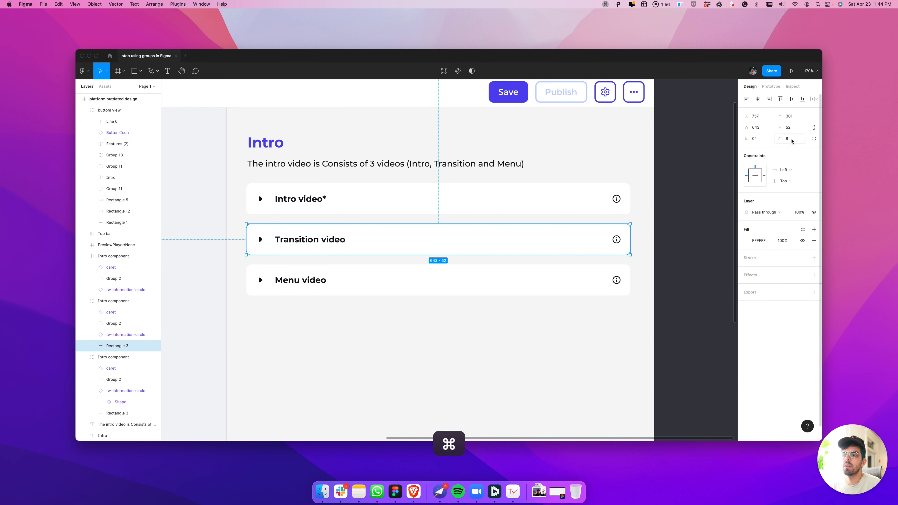
left_click(614, 280)
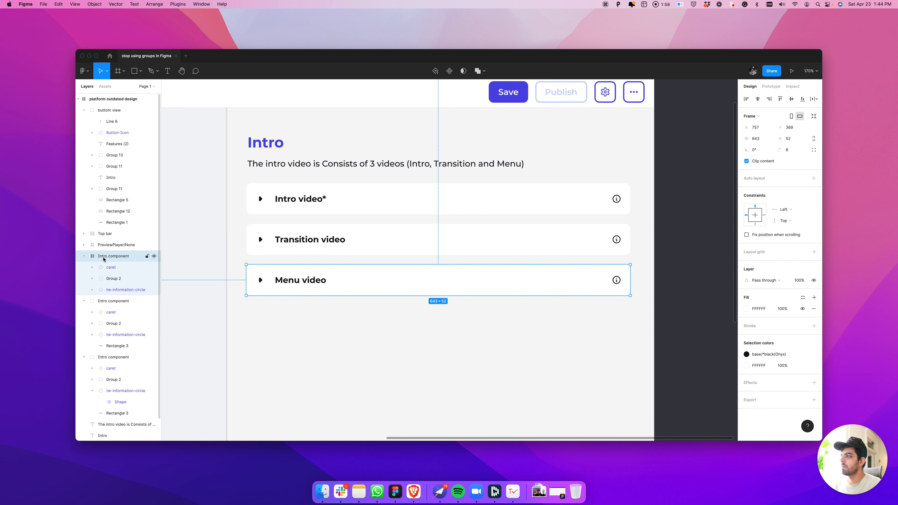
Ungroup Group 2 so the Menu video text sits directly inside the Intro component frame
left_click(110, 280)
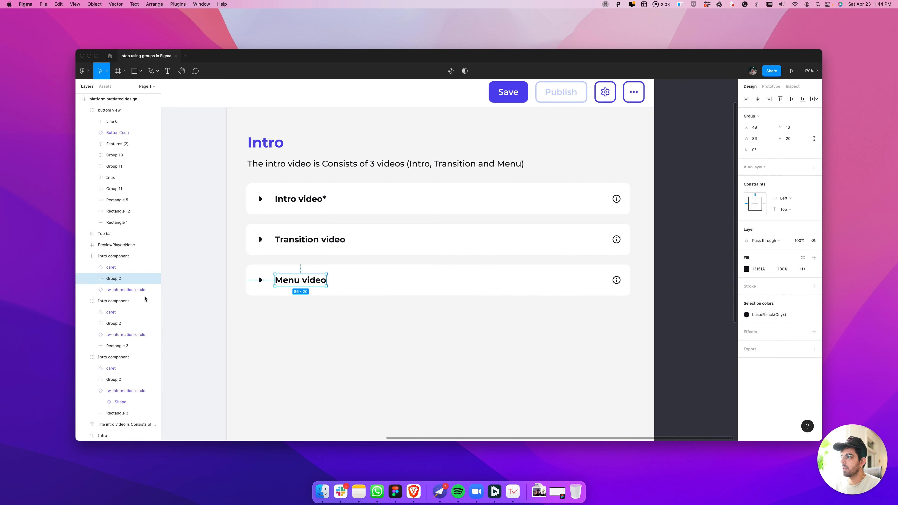
left_click(92, 278)
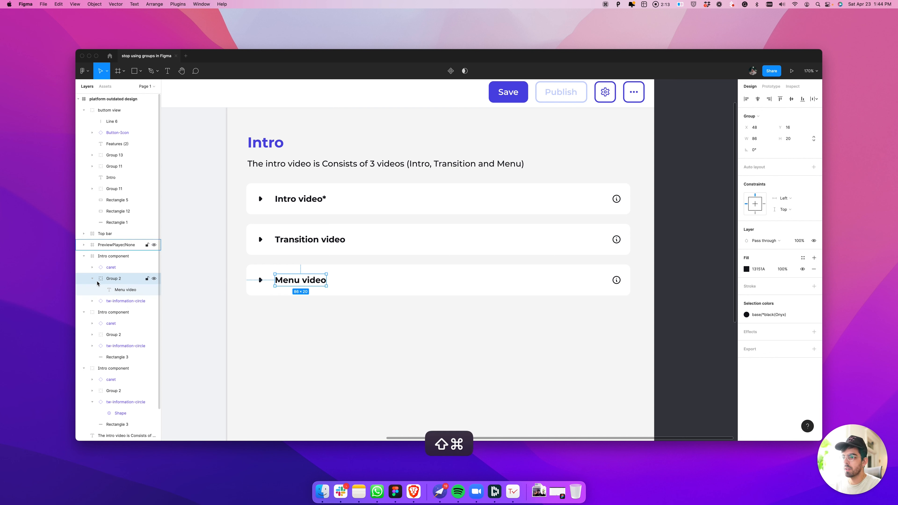
key("shift+super+g")
Check the Menu video frame and its caret and text layers one by one
left_click(113, 267)
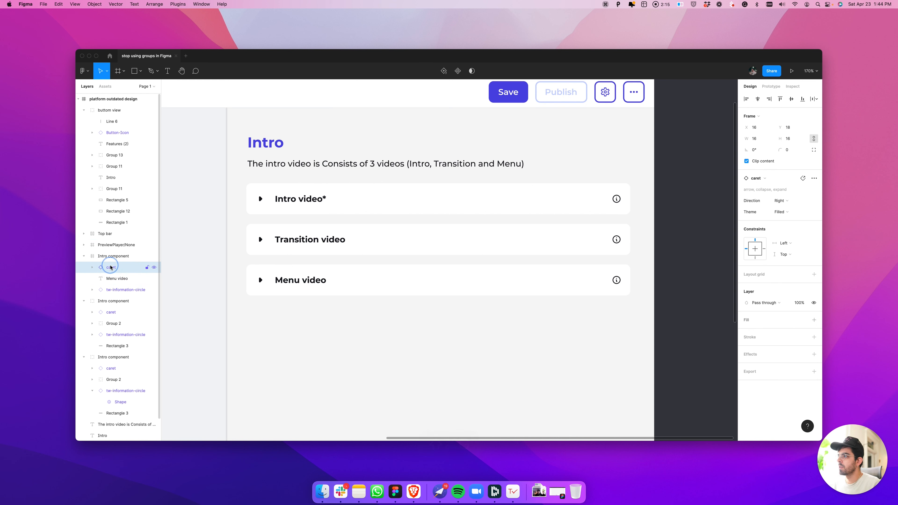
left_click(127, 257)
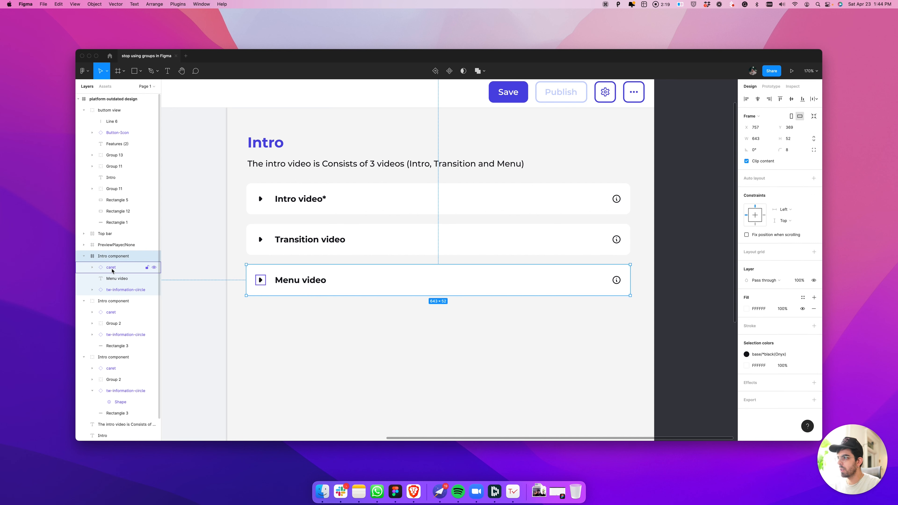
left_click(112, 271)
left_click(117, 280)
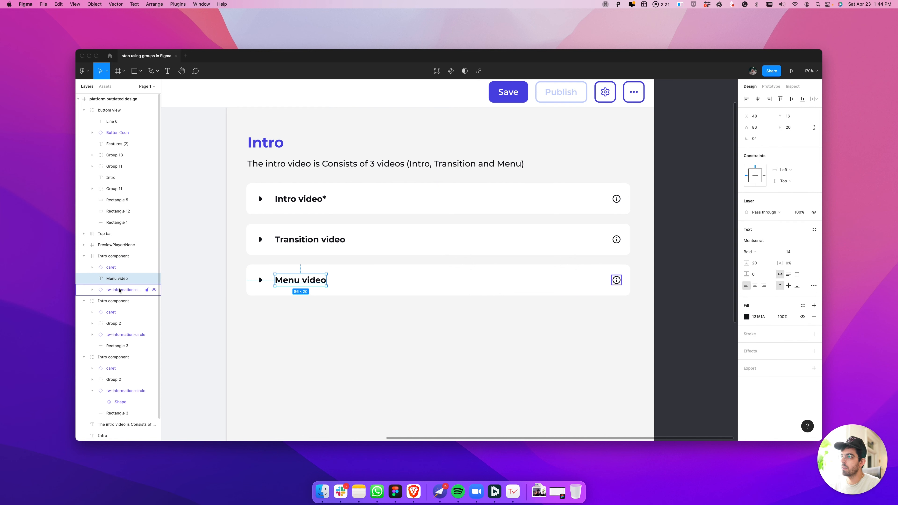
Measure the information icon's distances to the edges of the Menu video frame
left_click(120, 290)
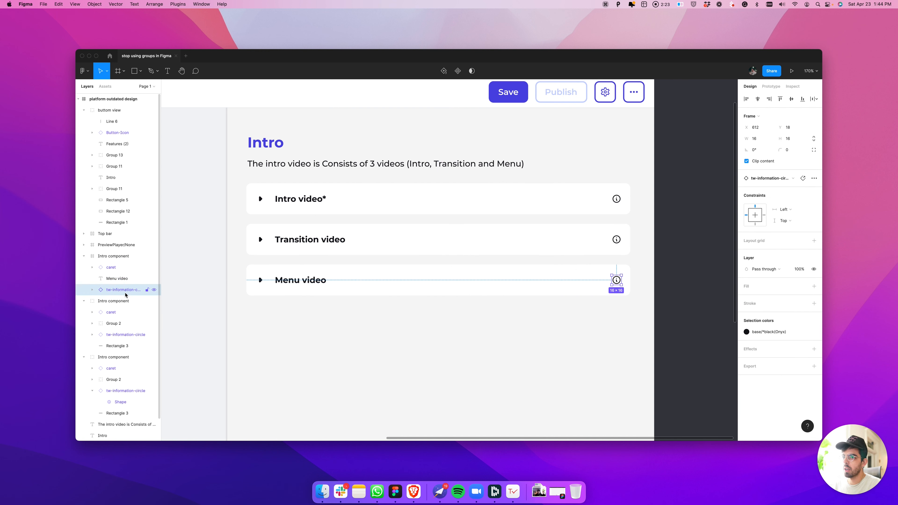
key("alt")
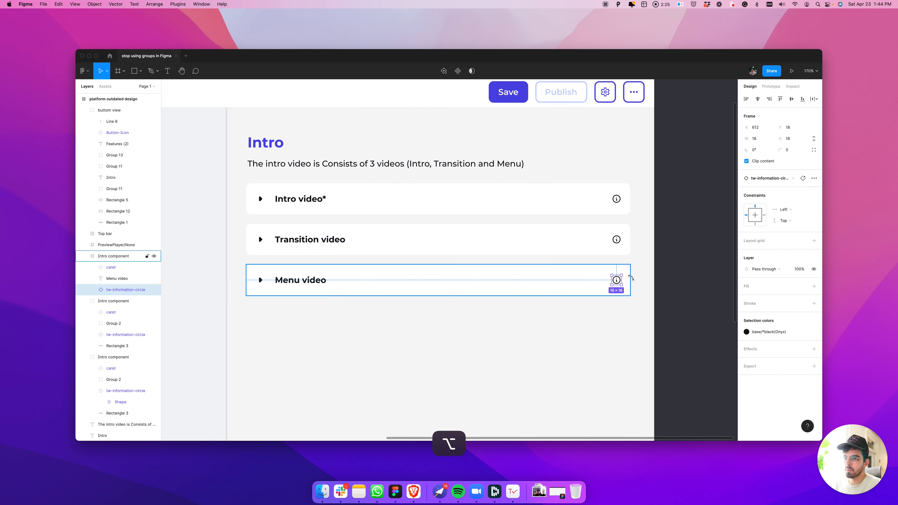
scroll(631, 278, "up", 3)
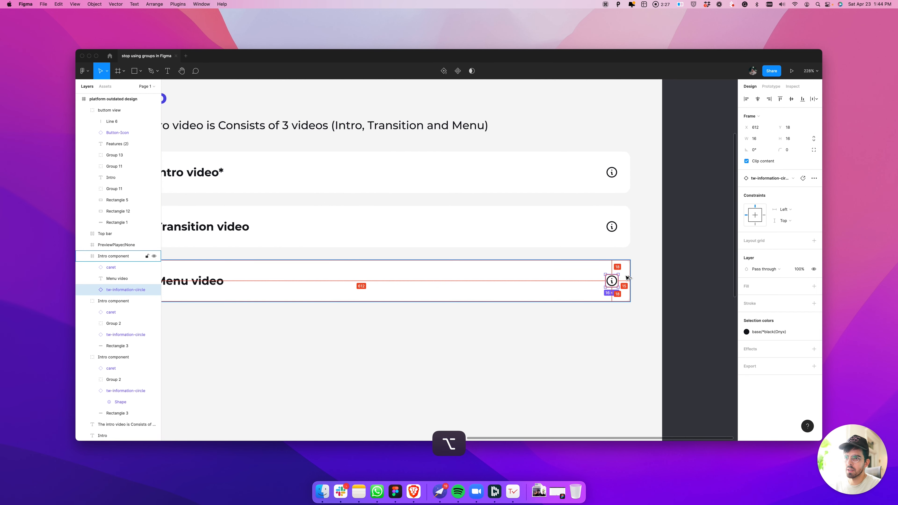
scroll(627, 278, "up", 3)
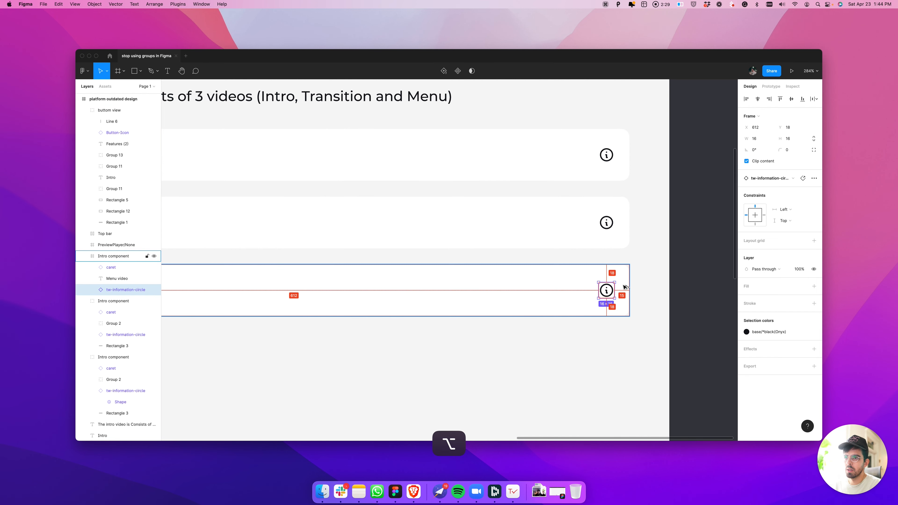
scroll(626, 287, "down", 1)
Measure the distances from the Menu video text and its caret to the edges of their frame, and select the frame
key("space")
left_click_drag(499, 313, 717, 329)
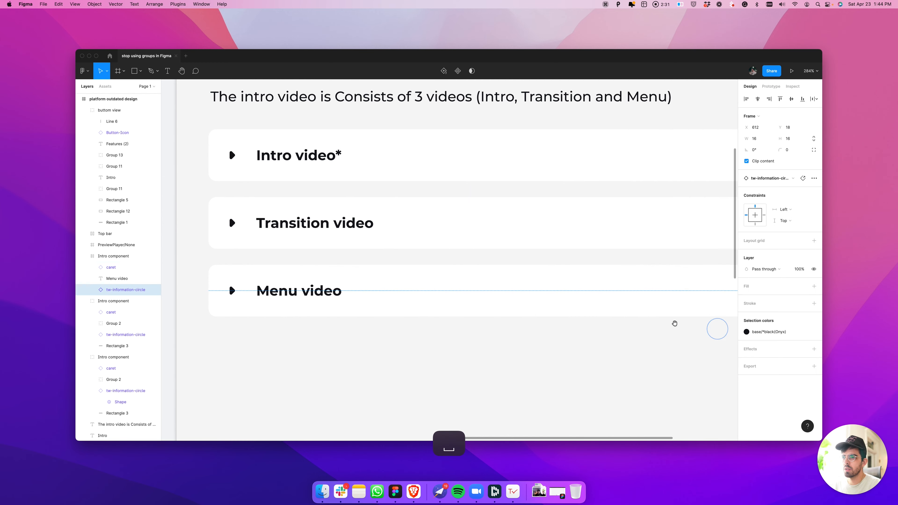
scroll(414, 288, "down", 3)
left_click(307, 291)
key("alt")
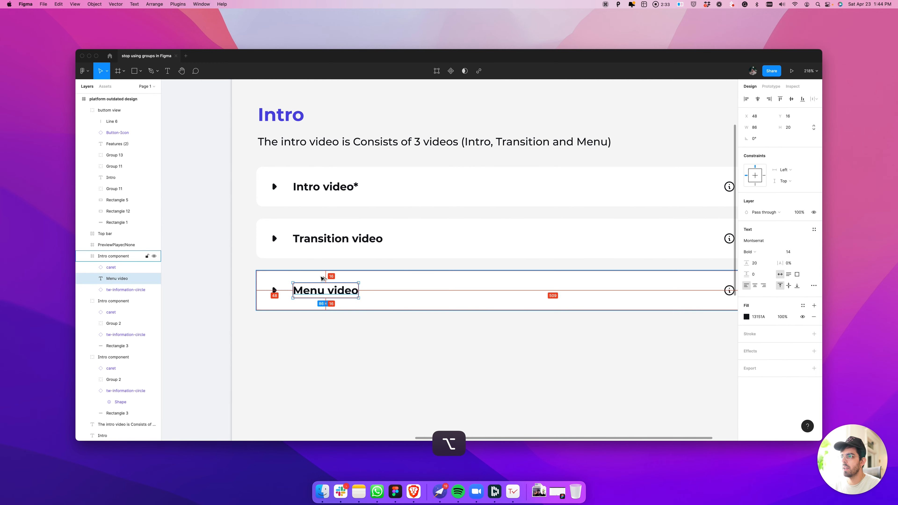
left_click(273, 290)
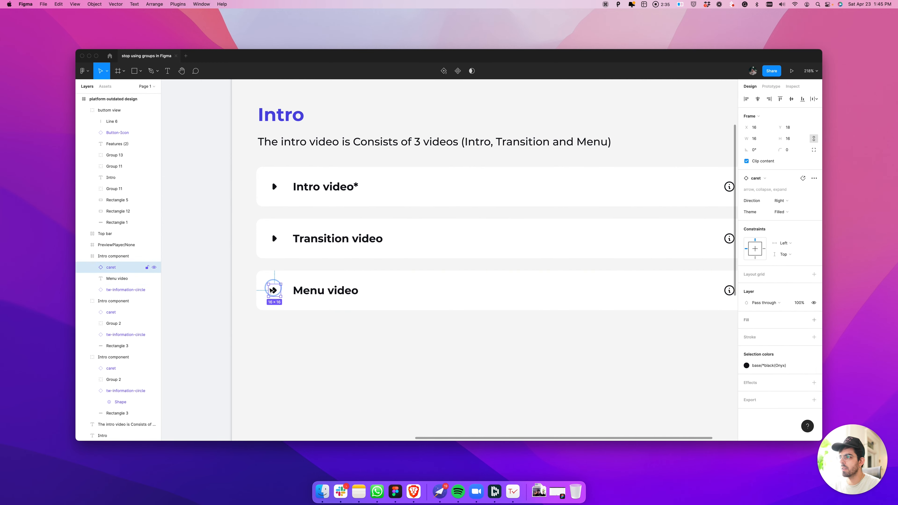
key("alt")
key("space")
left_click_drag(709, 298, 564, 294)
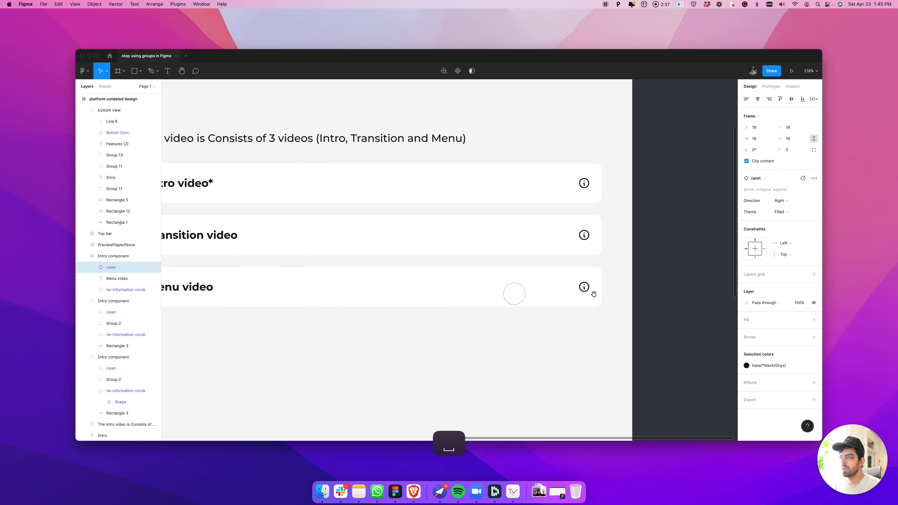
scroll(571, 297, "down", 2)
key("space")
left_click_drag(495, 294, 527, 301)
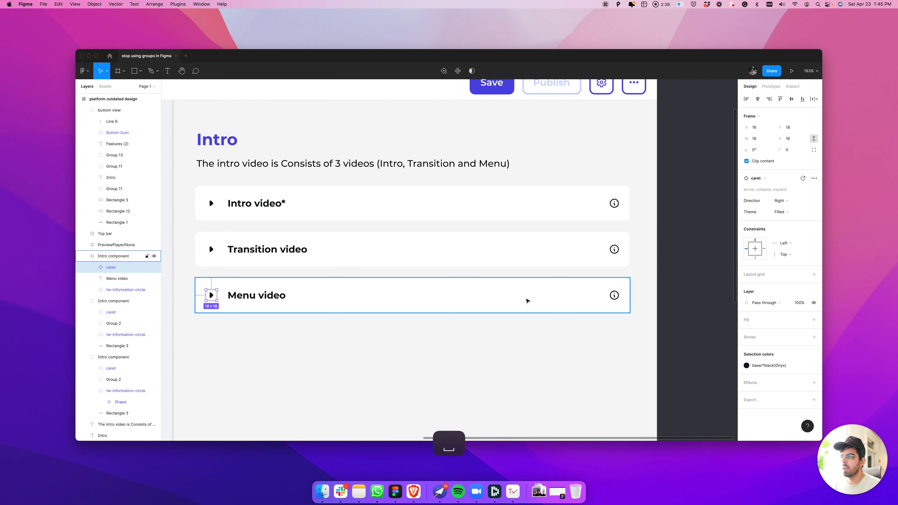
scroll(526, 301, "down", 1)
left_click(526, 301)
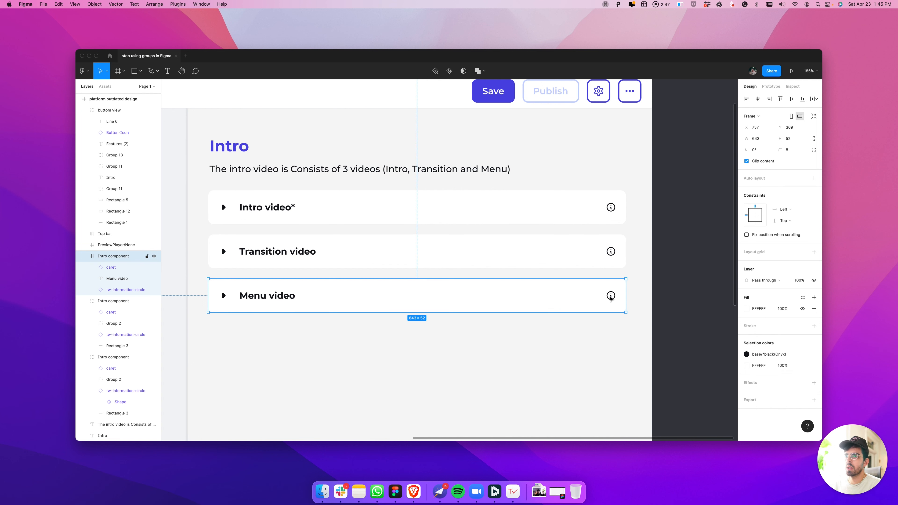
Try shrinking the Transition video group to about 388 by 68, and undo the resizing
left_click(582, 257)
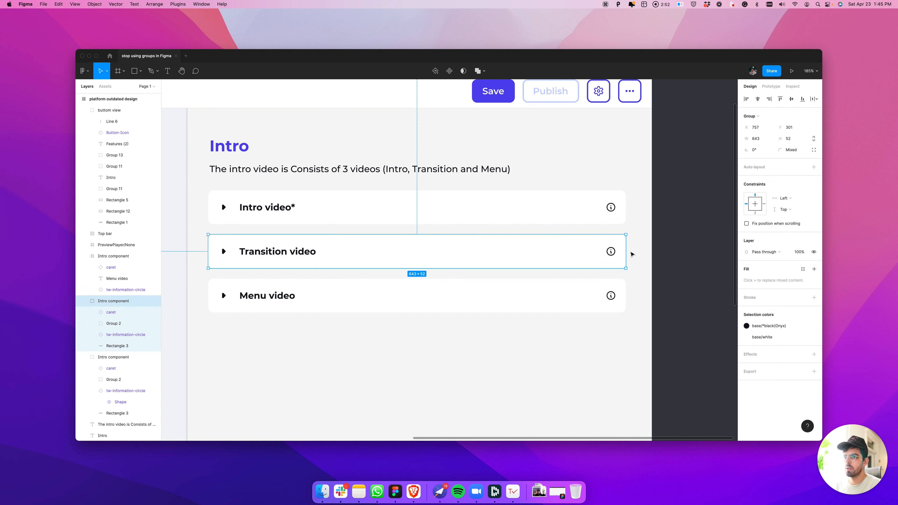
left_click_drag(611, 251, 507, 263)
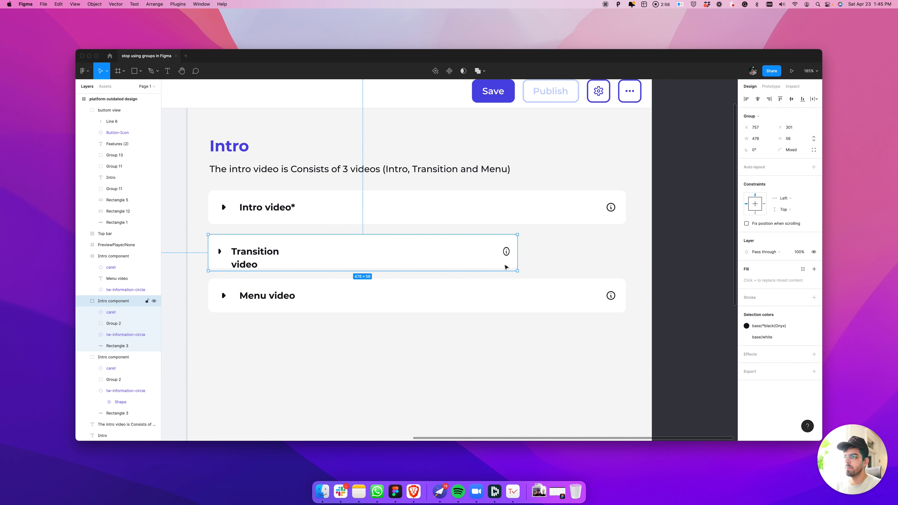
left_click_drag(517, 264, 459, 264)
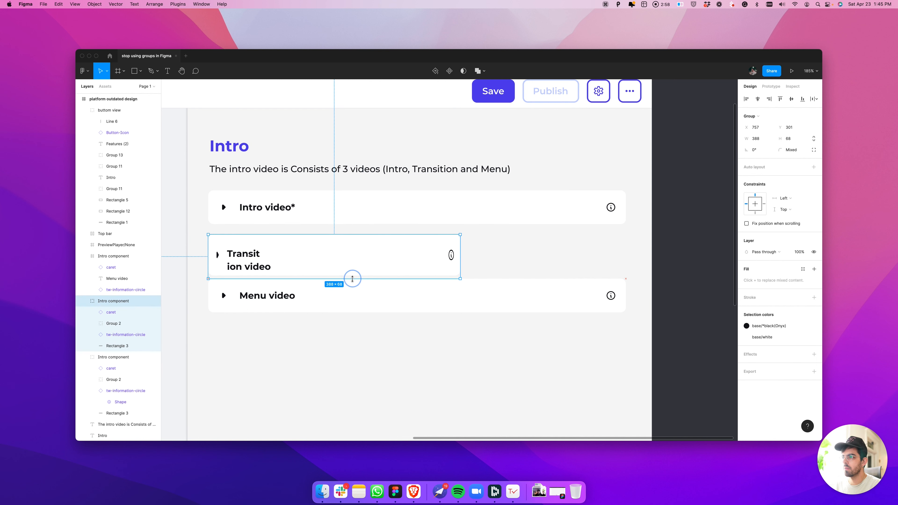
left_click(314, 271, "super")
left_click(321, 257)
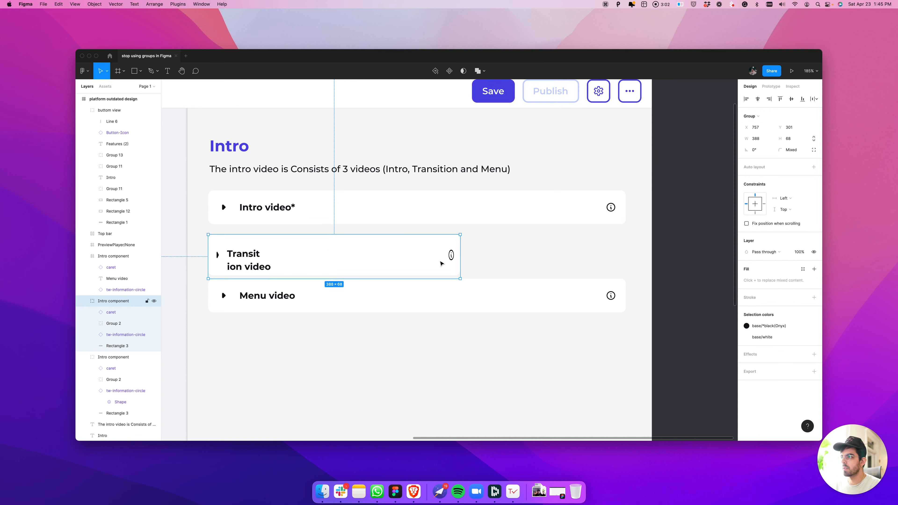
key("super+z")
key("super+z")
key("super+z")
key("super+z")
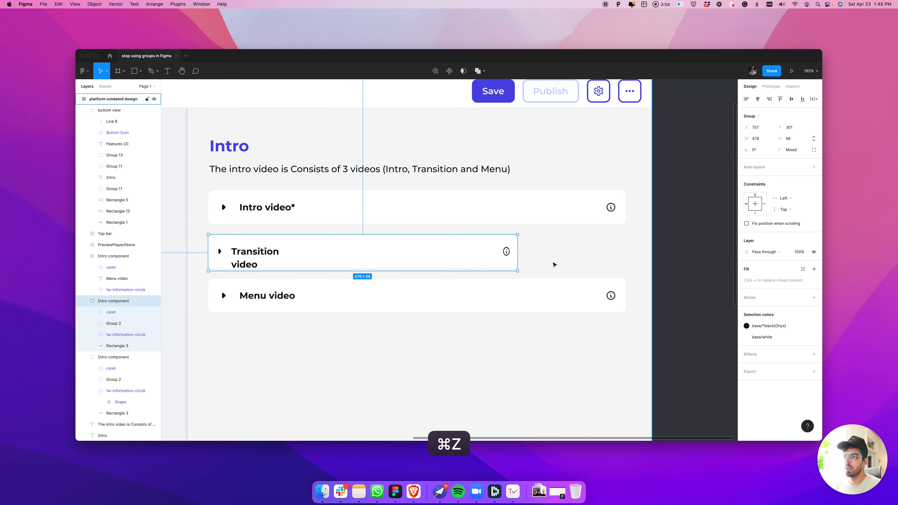
Try narrowing the Menu video frame from its right edge, and undo the resize
left_click(573, 301)
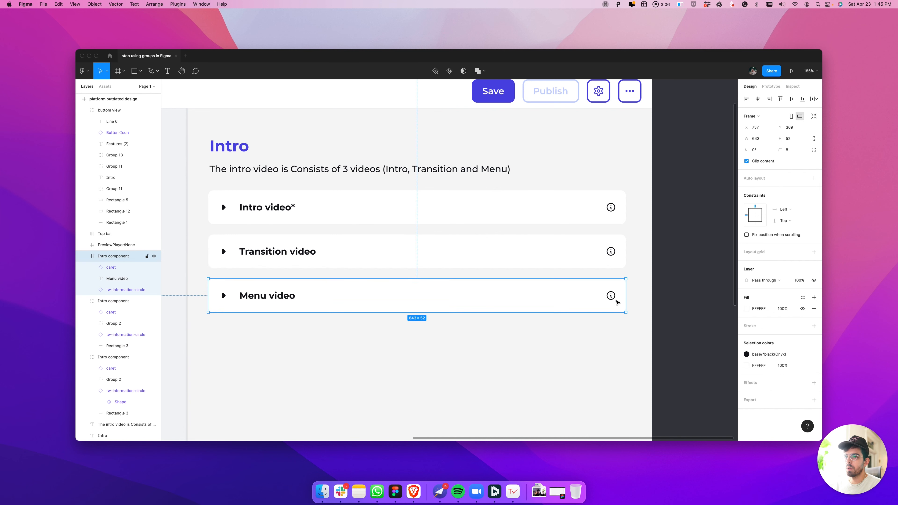
left_click_drag(626, 297, 556, 297)
key("super+z")
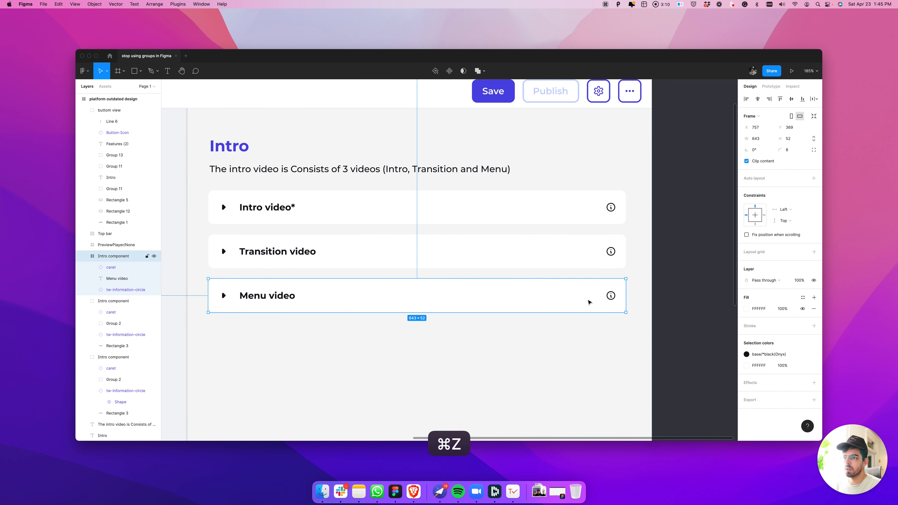
Set both constraints of the Menu video information icon to Scale, and test them with an undone narrowing of the frame
left_click(610, 296)
left_click(784, 210)
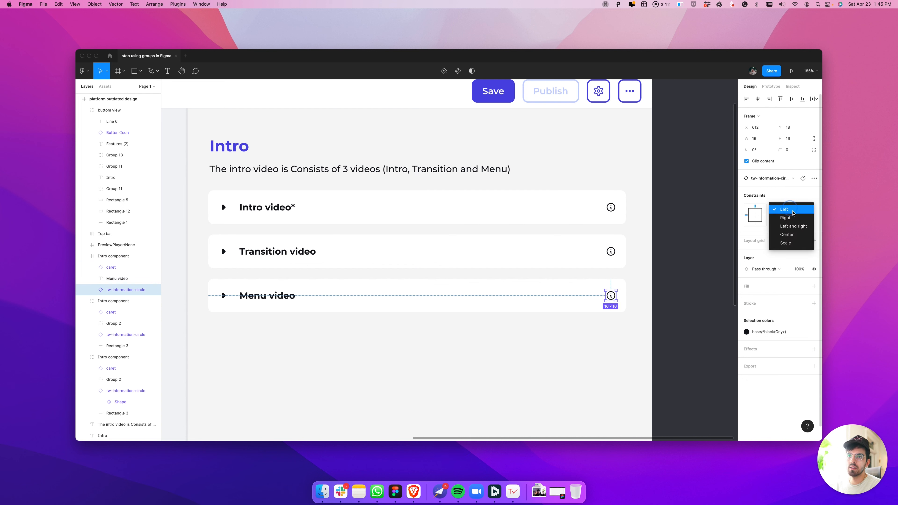
left_click(792, 244)
left_click(787, 221)
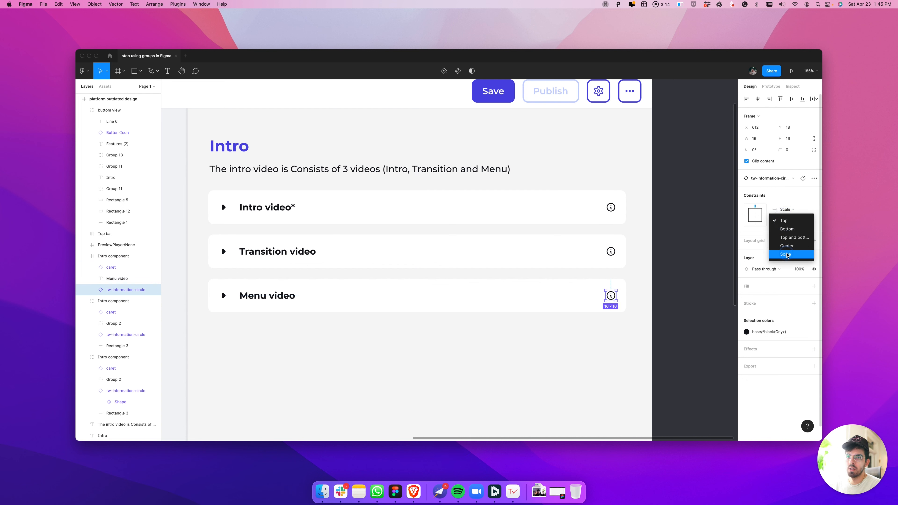
left_click(788, 255)
left_click(676, 295)
left_click(625, 296)
left_click_drag(624, 296, 497, 307)
key("super+z")
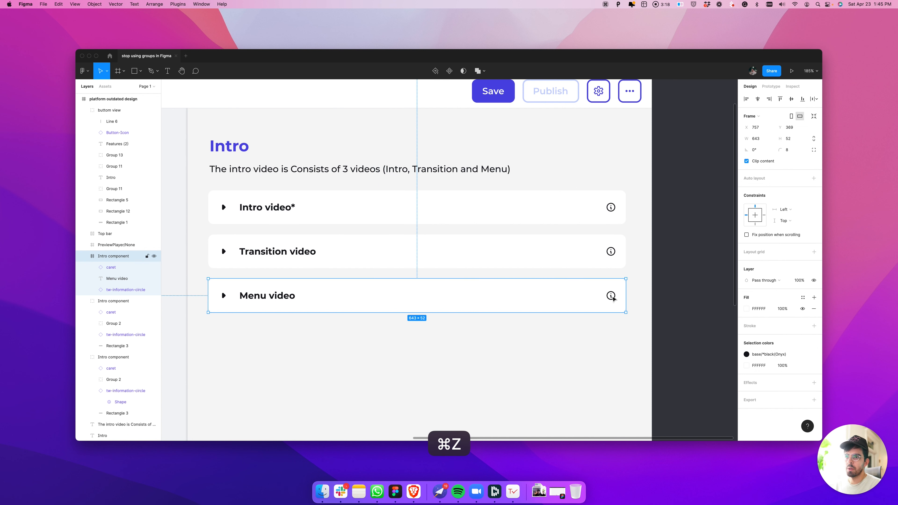
Constrain the Menu video information icon to Right and Center, and test it with an undone resize of the frame to about 490 wide
left_click(613, 299)
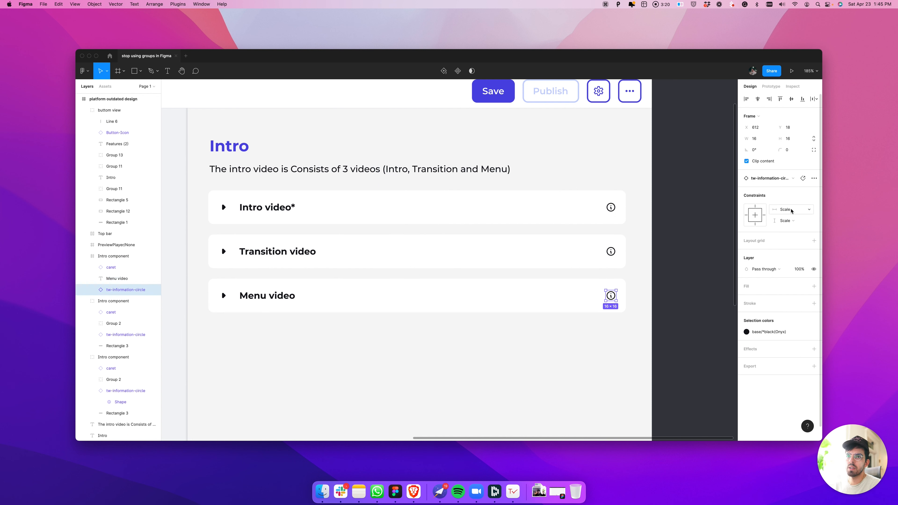
left_click(764, 215)
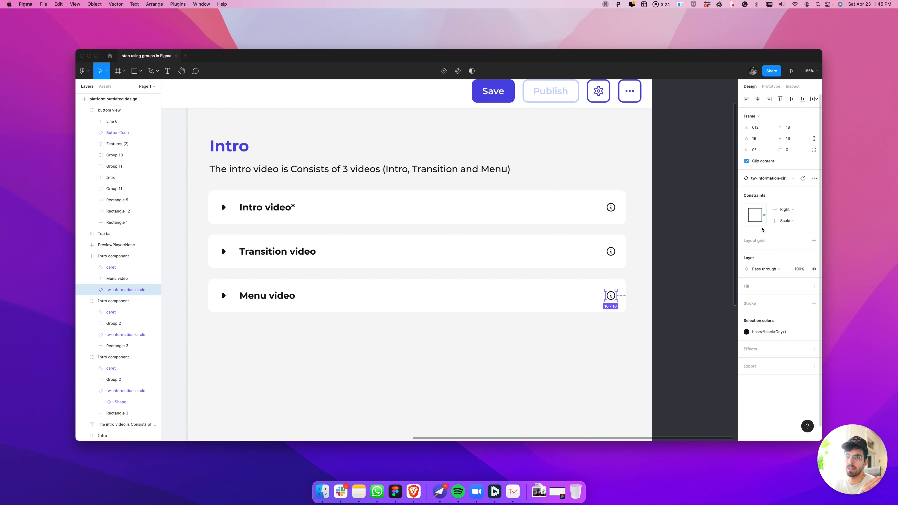
left_click(755, 218)
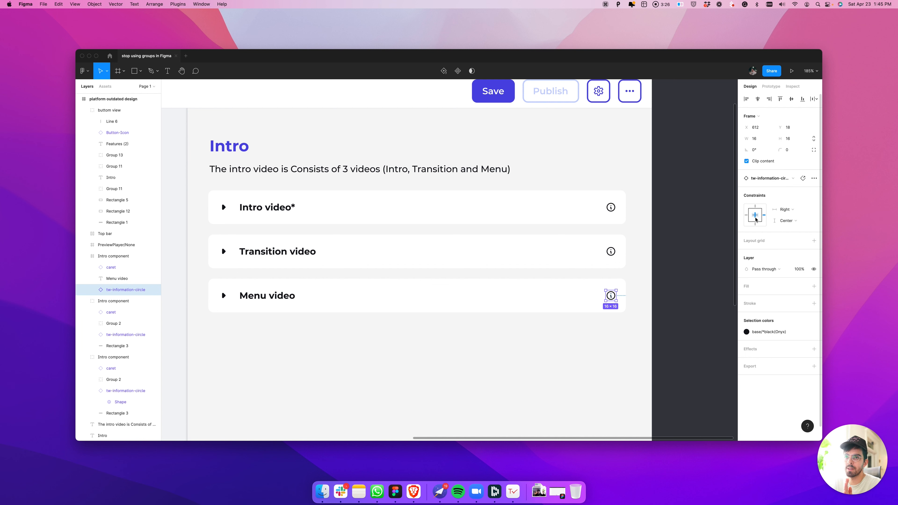
left_click(618, 295)
left_click_drag(625, 295, 526, 296)
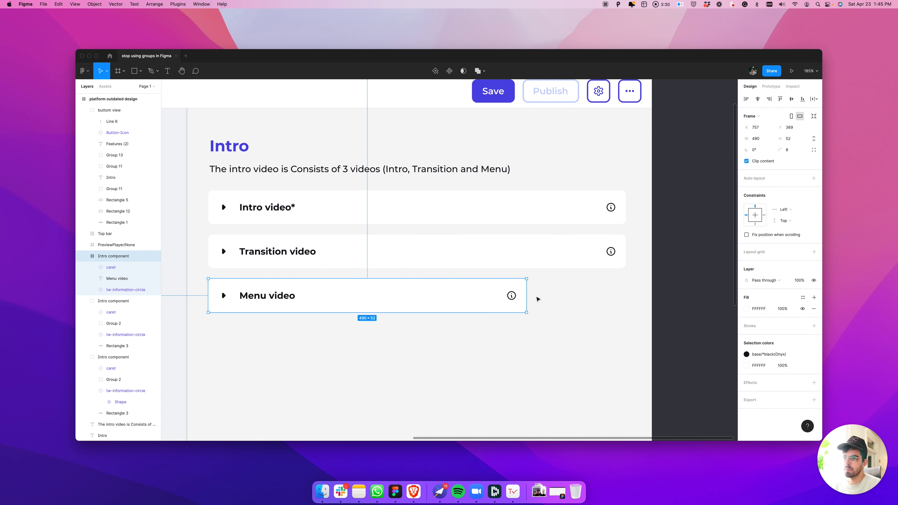
key("super+z")
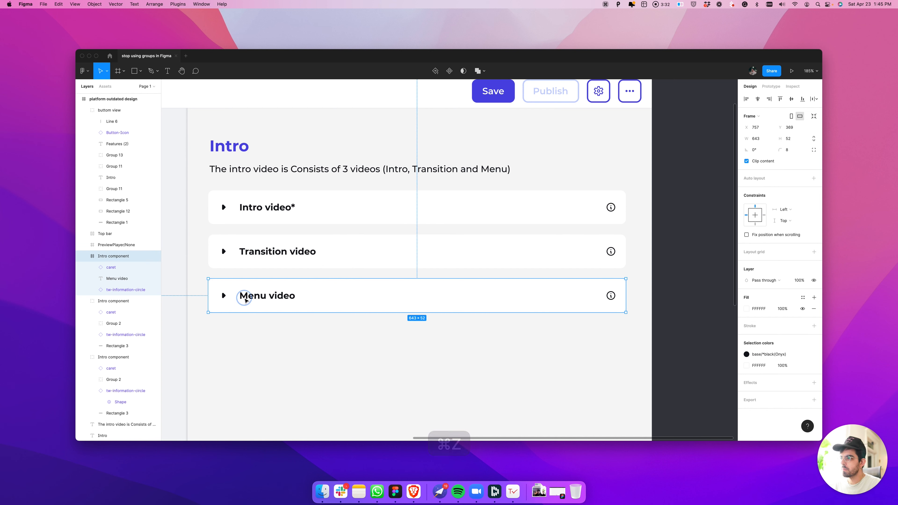
Test the Menu video text's constraints by stretching the frame to about 171 high, and undo the resize
left_click(256, 297)
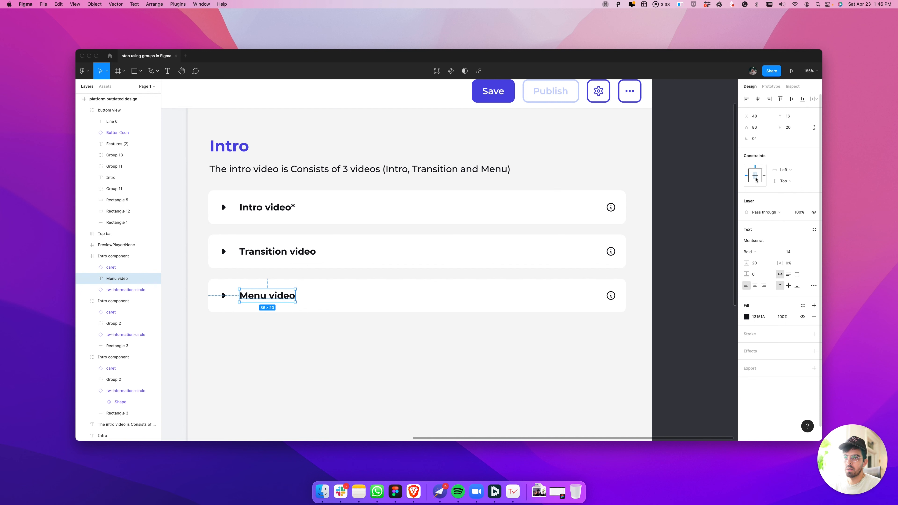
left_click(405, 319)
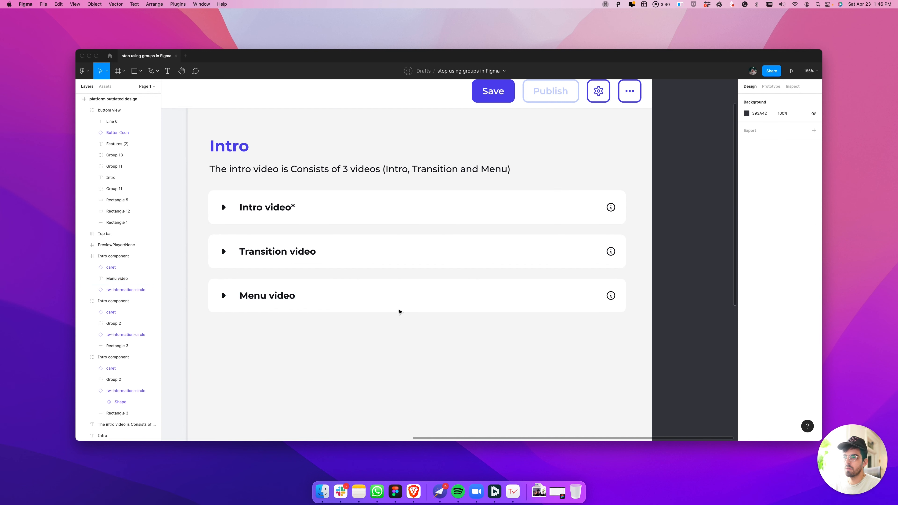
left_click(282, 299)
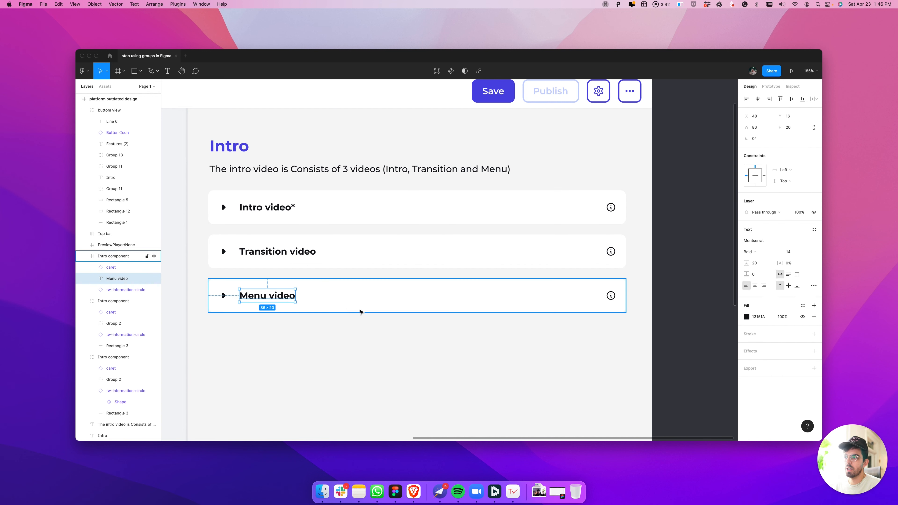
left_click(363, 311)
left_click_drag(365, 312, 370, 389)
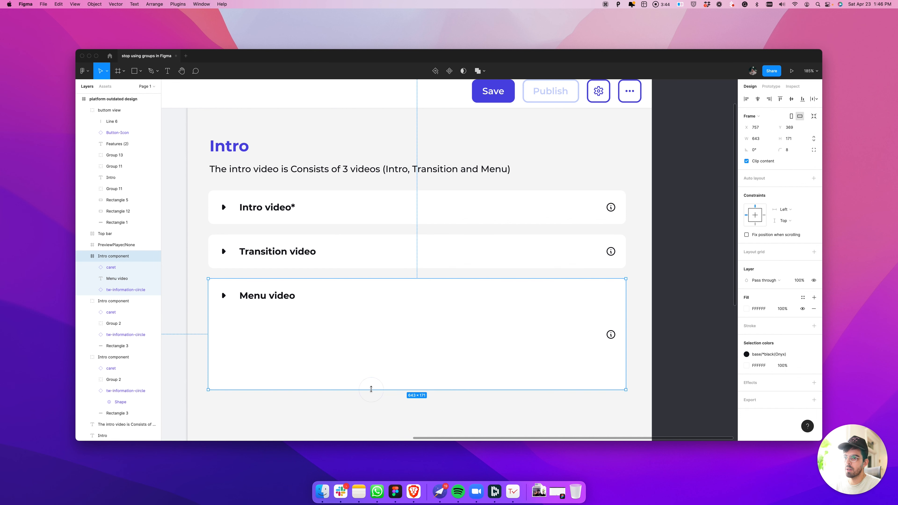
key("super+z")
key("super+z")
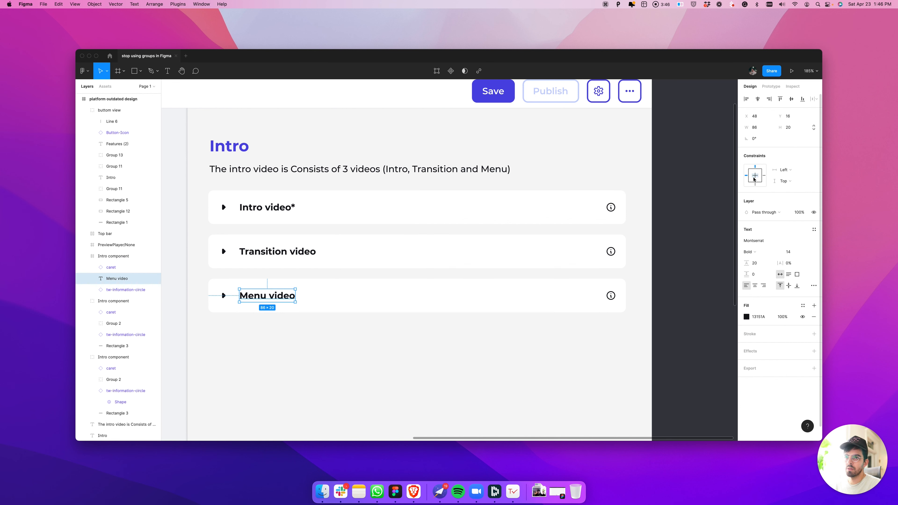
Select the Menu video caret to check its constraints, try stretching the frame taller, and undo the resize
left_click(223, 295)
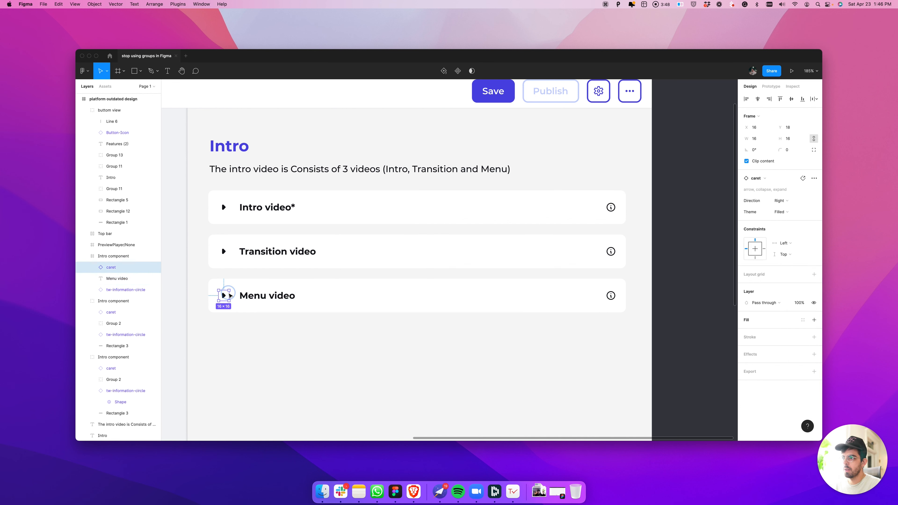
left_click(537, 301)
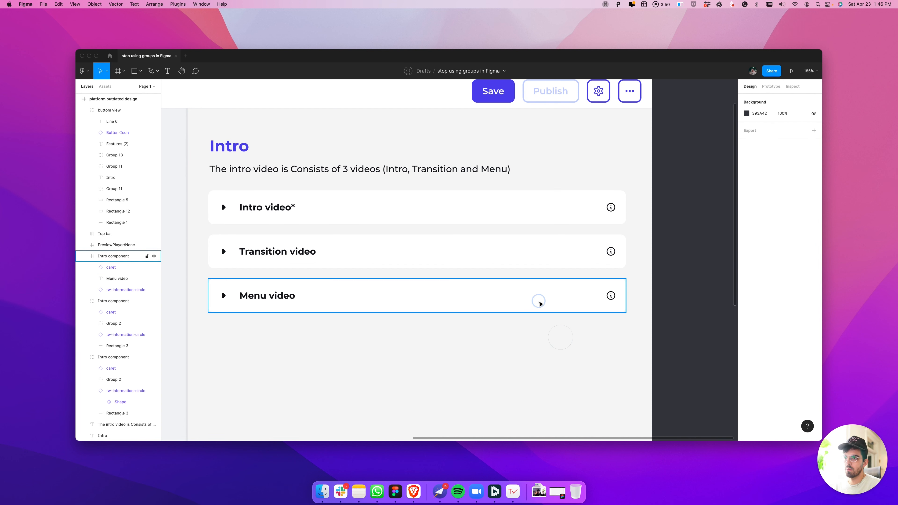
left_click_drag(504, 313, 505, 357)
key("super+z")
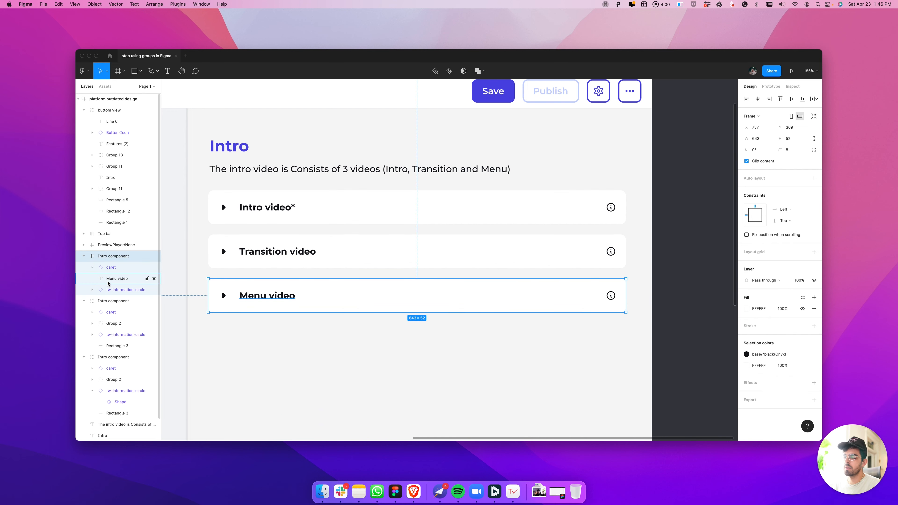
Add horizontal auto layout to the Menu video row frame and align its contents to the left and vertical centre
key("shift+a")
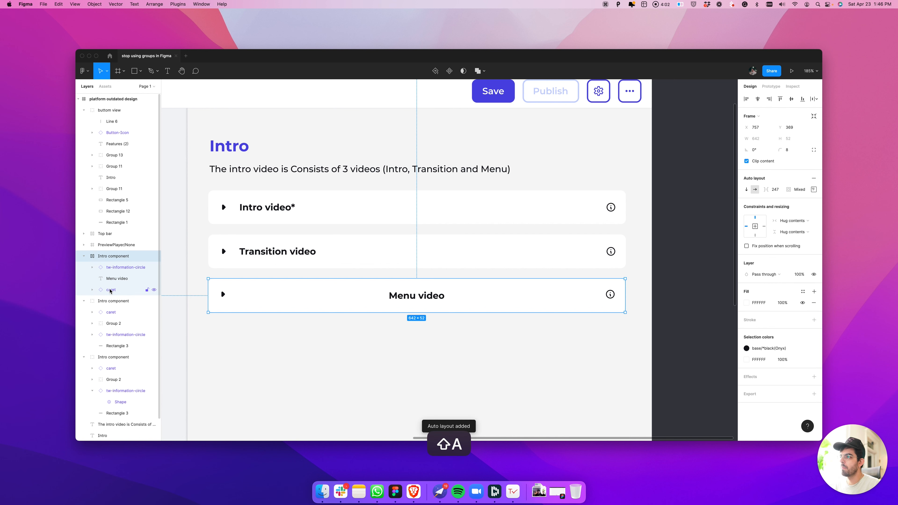
double_click(407, 297)
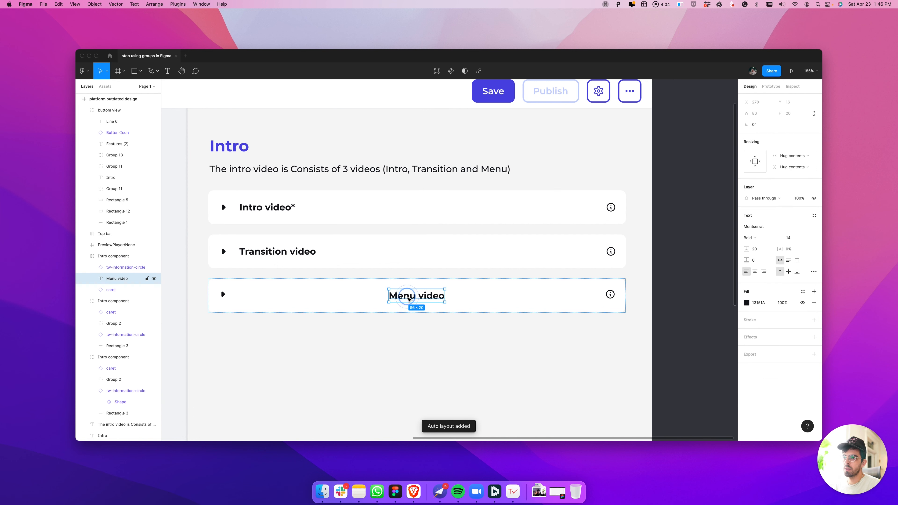
left_click(541, 292)
left_click(814, 190)
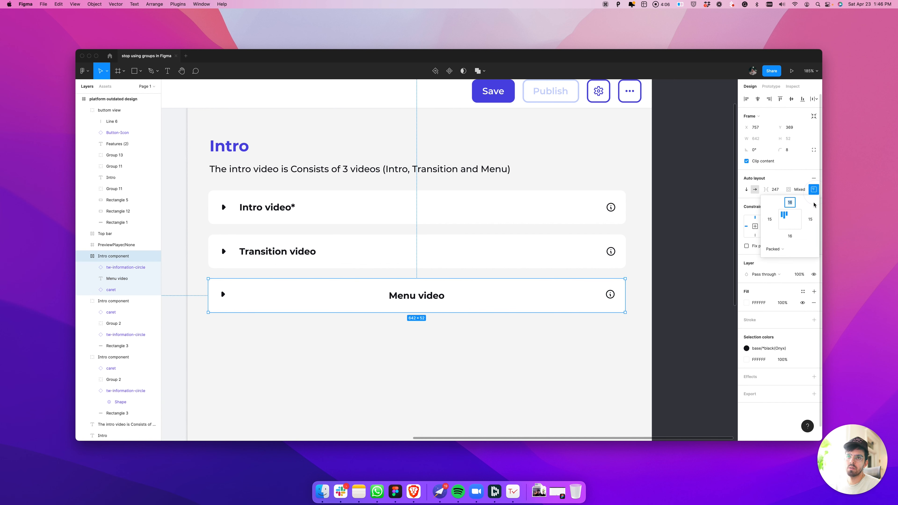
left_click(785, 222)
left_click(814, 190)
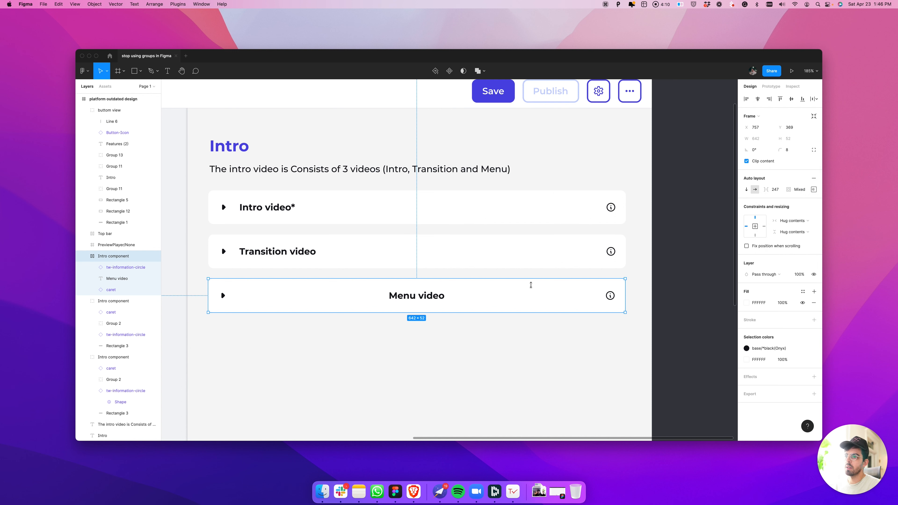
Test the Menu video row's alignment by stretching the frame taller and trying top-left alignment, undoing both changes
left_click(814, 189)
left_click_drag(422, 310, 420, 355)
key("super+z")
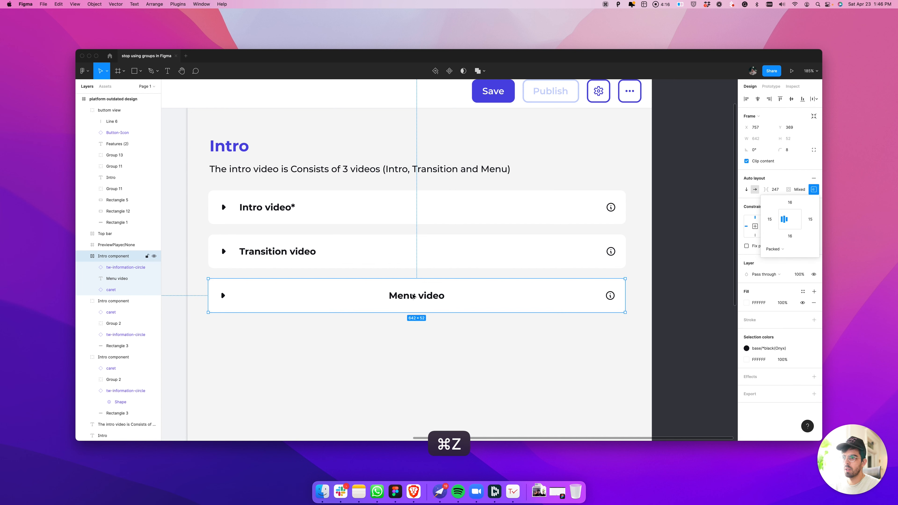
left_click(784, 215)
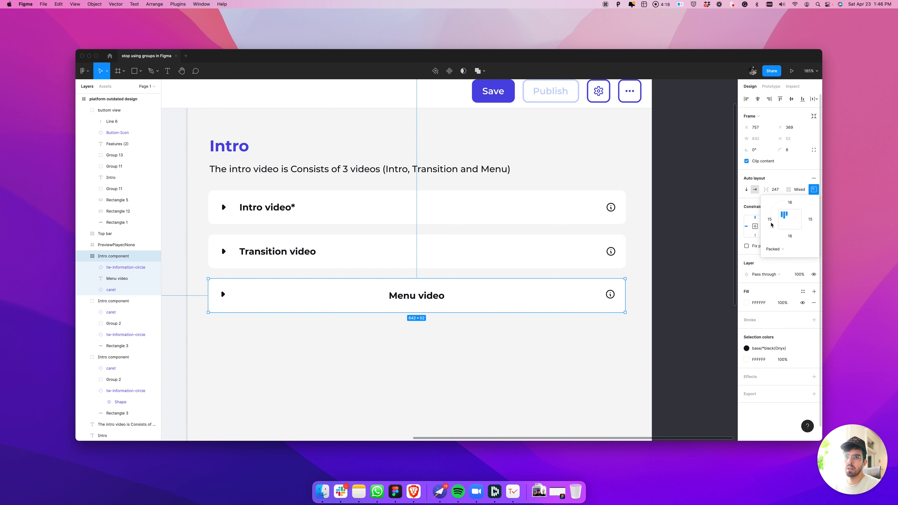
key("super+z")
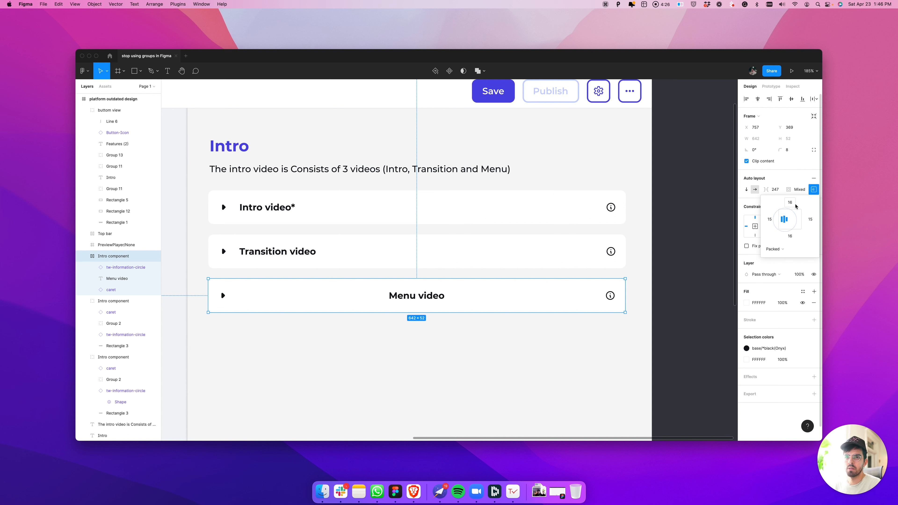
Set the Menu video row's auto layout padding to 16 on all sides
left_click(798, 189)
left_click(813, 189)
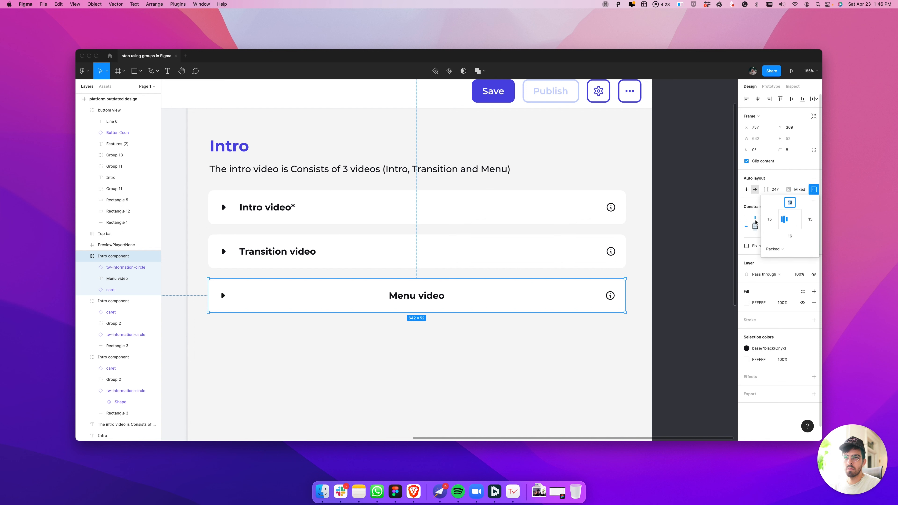
left_click(798, 189)
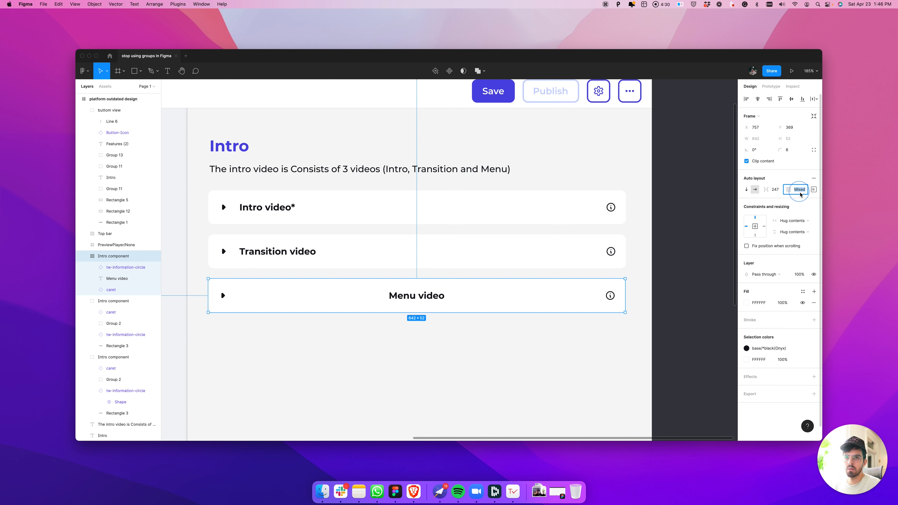
type("16")
key("Return")
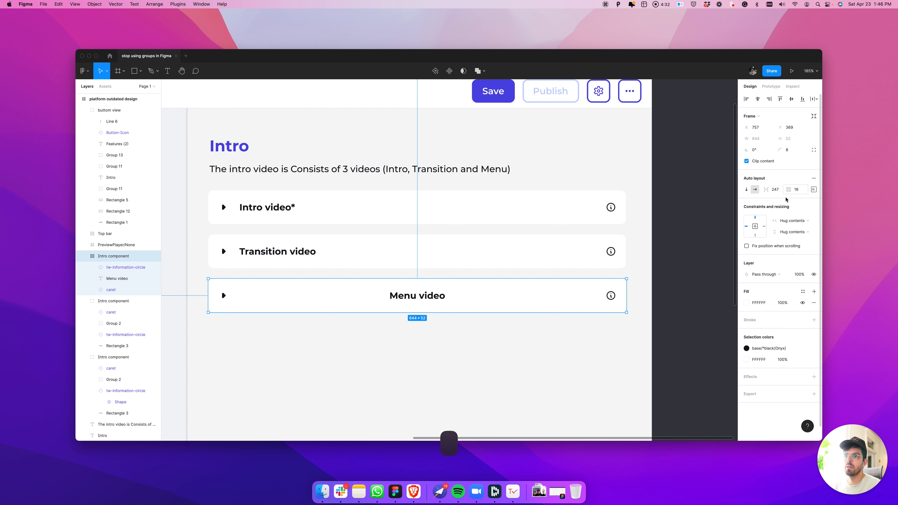
Measure the spacing around the information icon, caret and text inside the Menu video row frame
left_click(610, 296)
key("alt")
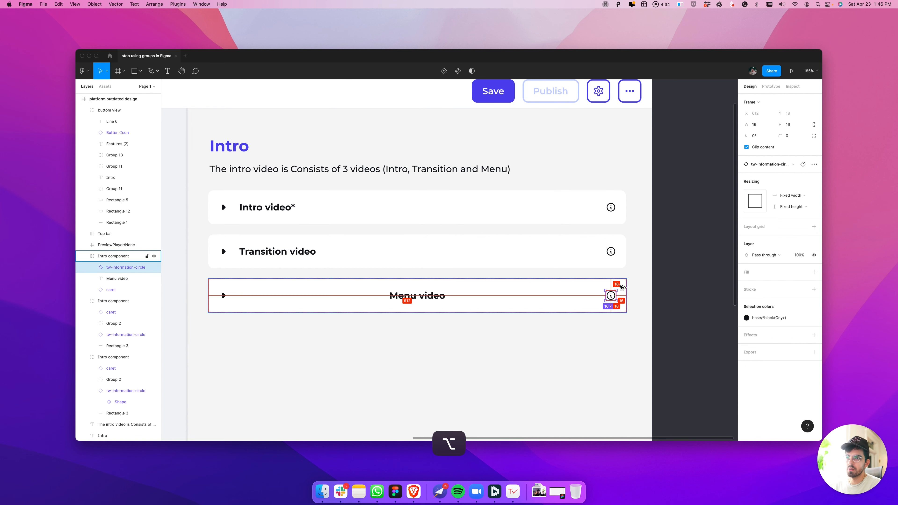
left_click(223, 295)
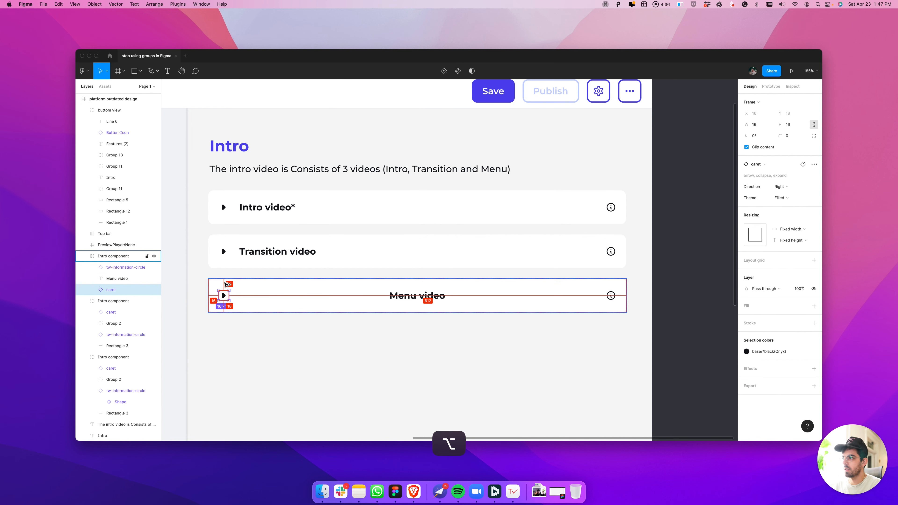
scroll(223, 295, "up", 5)
scroll(232, 301, "down", 3)
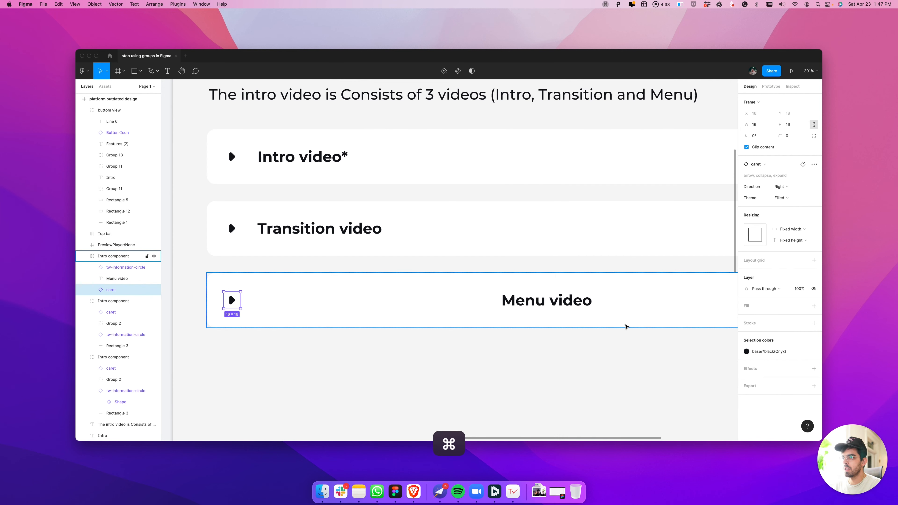
left_click(578, 302)
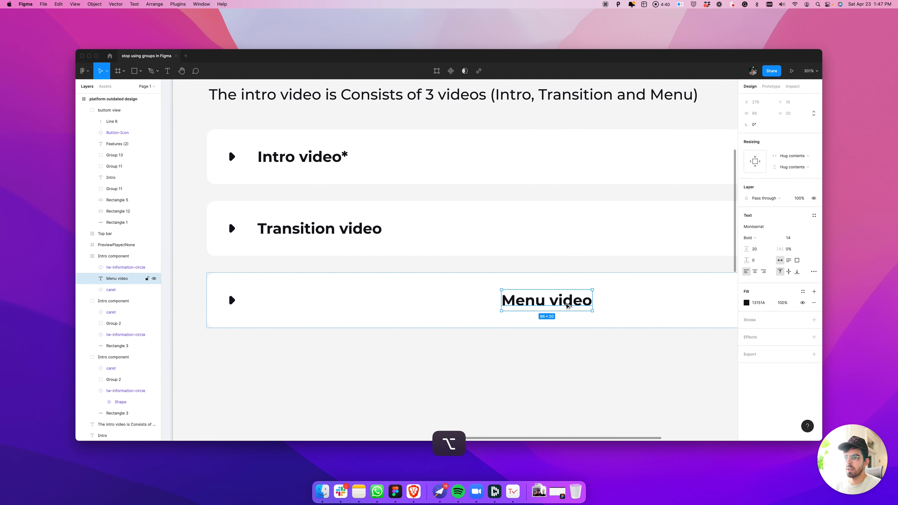
left_click(232, 301)
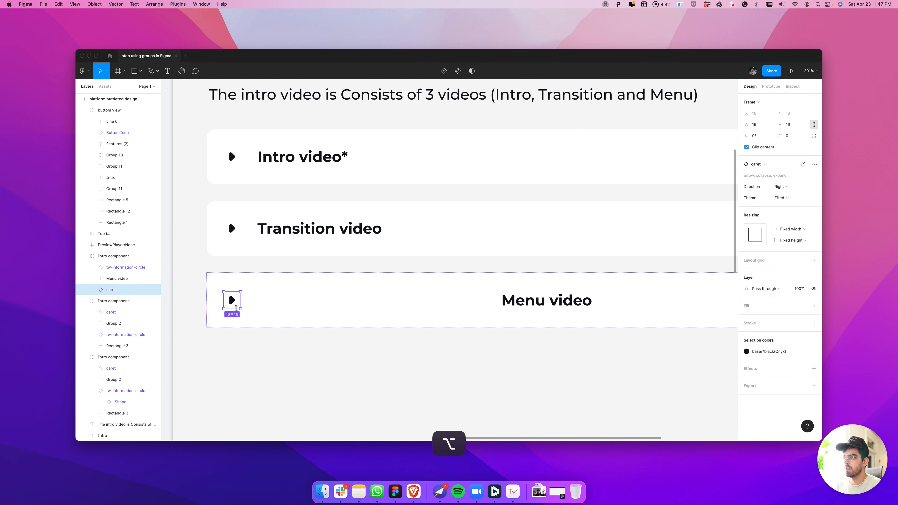
left_click(507, 300, "alt")
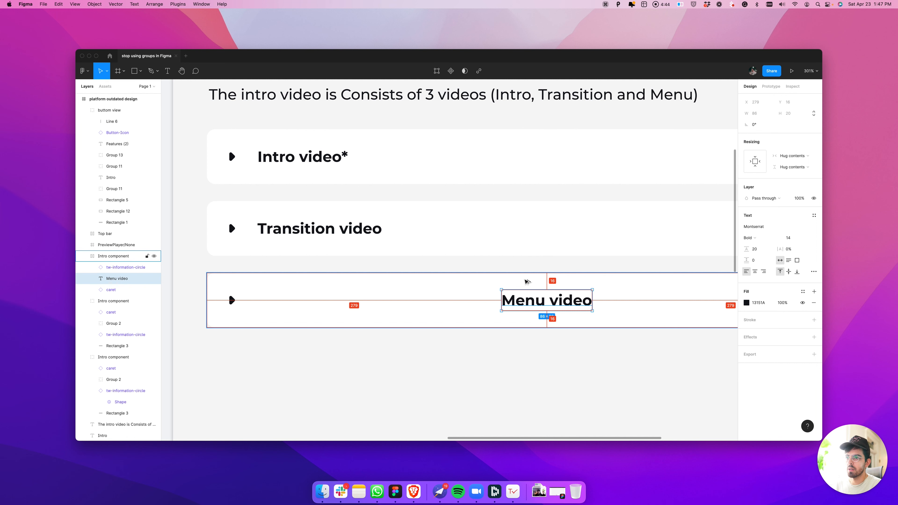
left_click(232, 300)
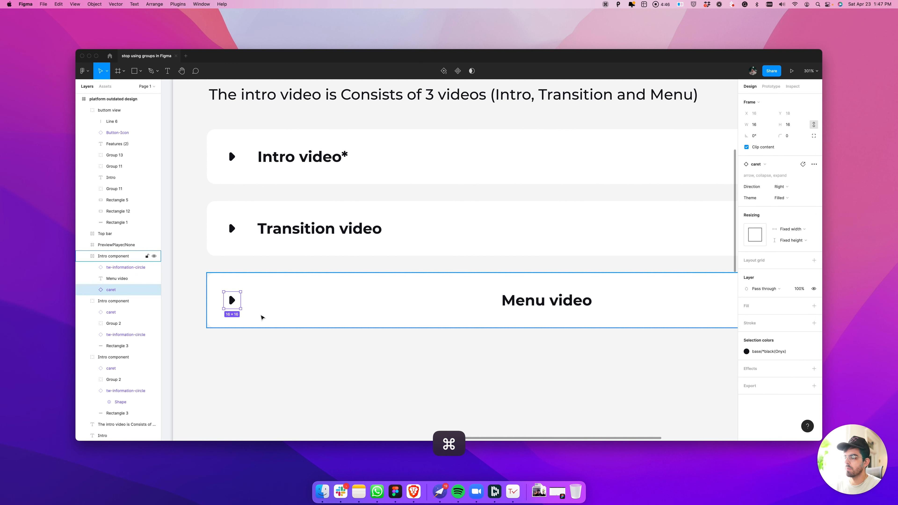
scroll(261, 316, "down", 3)
scroll(671, 322, "right", 3)
left_click(456, 310)
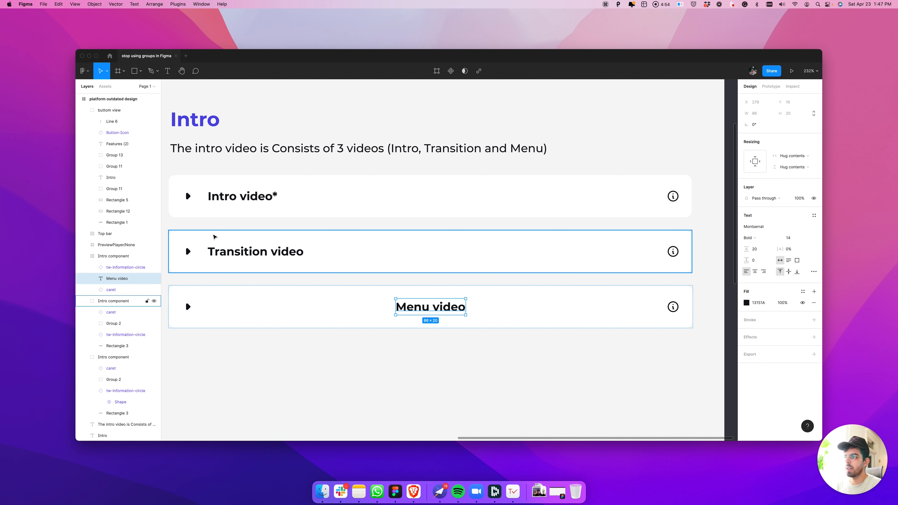
Check the Menu video row's item spacing and measure the spacing around the Transition video text for comparison
left_click(220, 297)
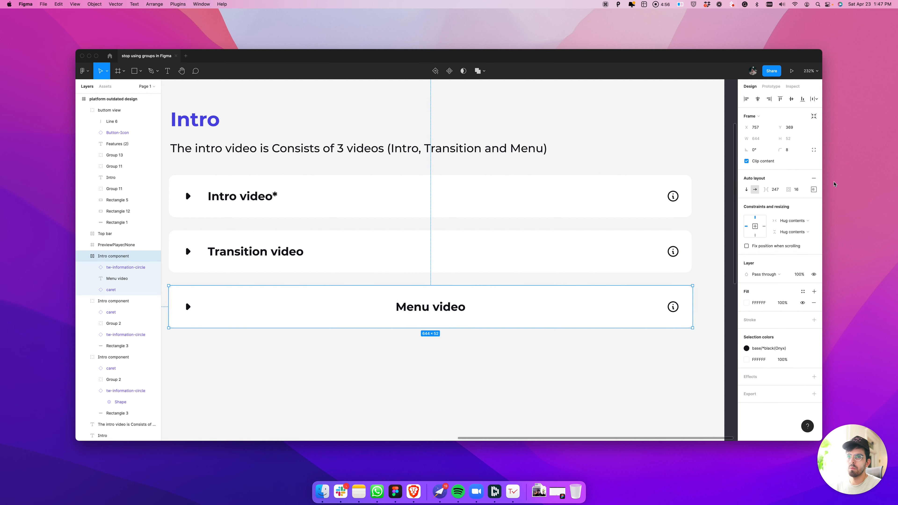
left_click(777, 191)
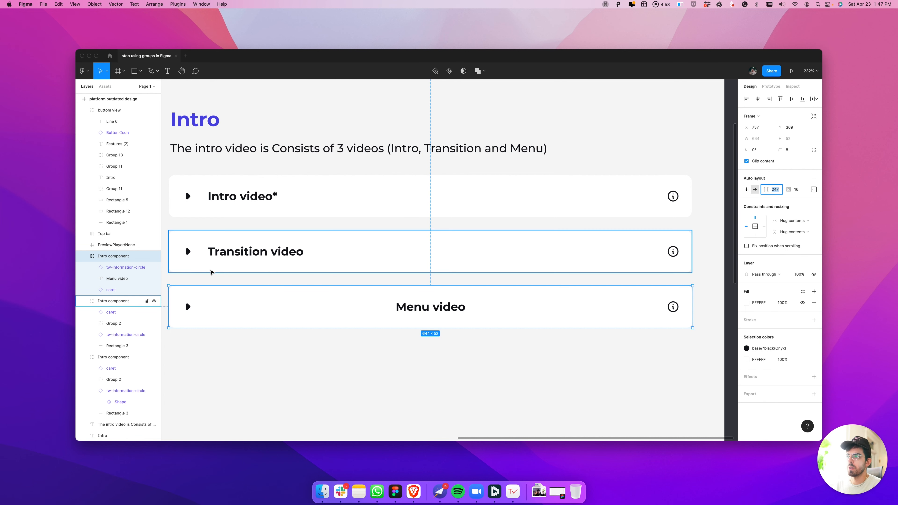
left_click(221, 256, "super")
key("alt")
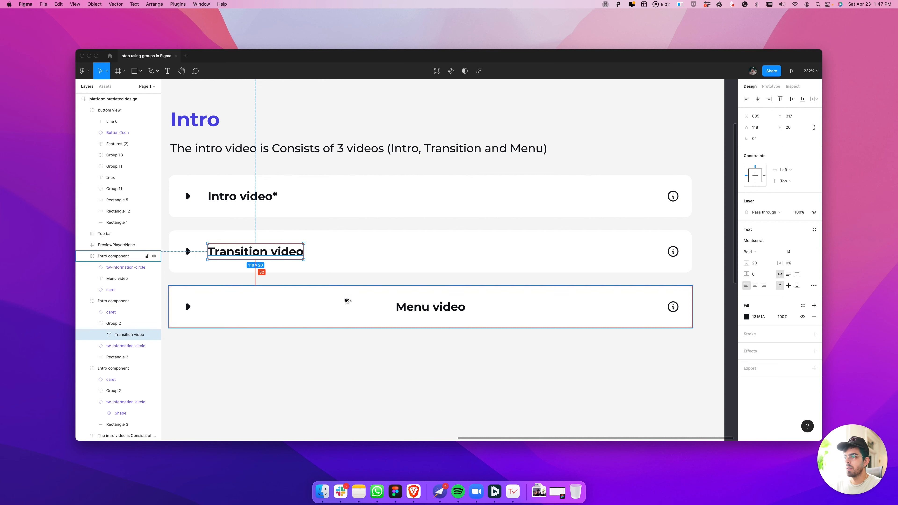
Try an item spacing of 16 on the Menu video row while it hugs its contents, and undo the change
left_click(437, 315)
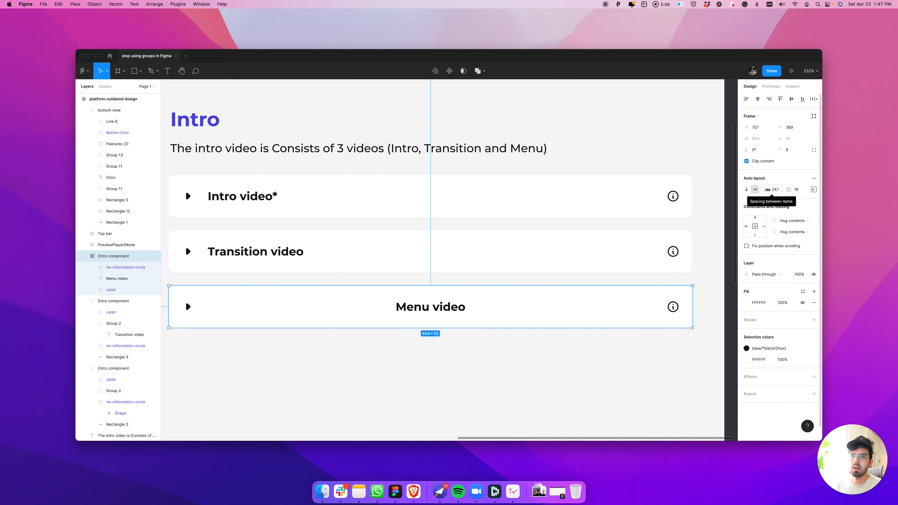
left_click(778, 193)
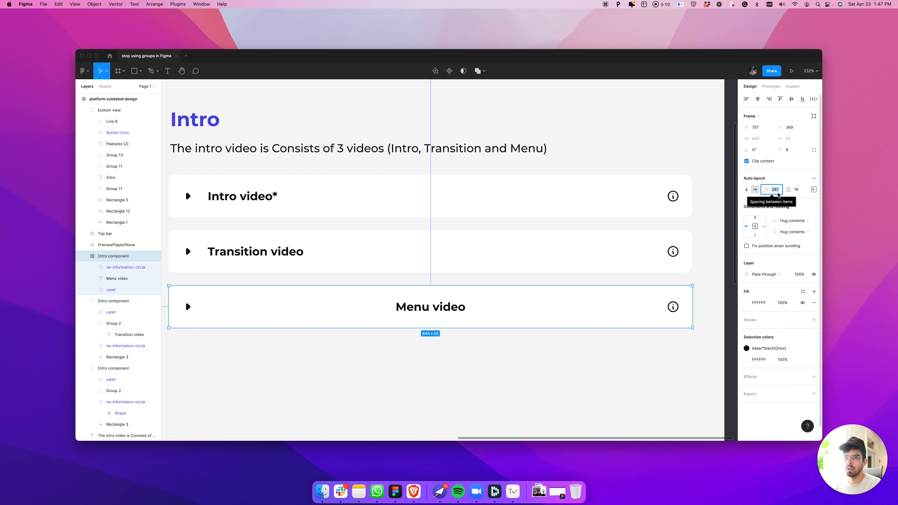
type("16")
key("Return")
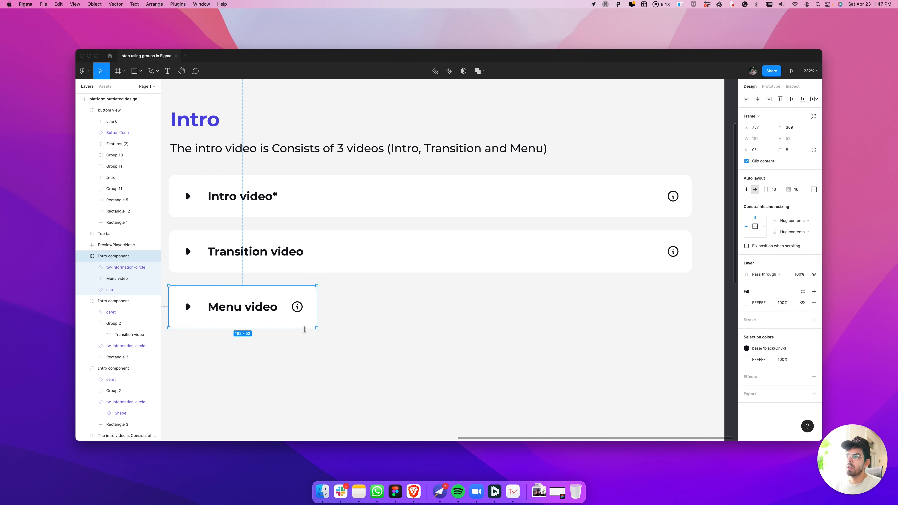
left_click(311, 346)
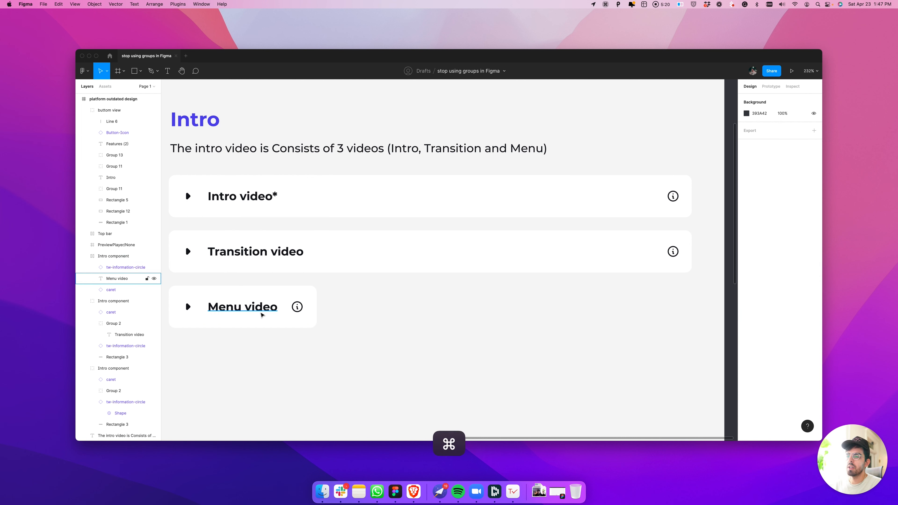
key("super+z")
key("super+z")
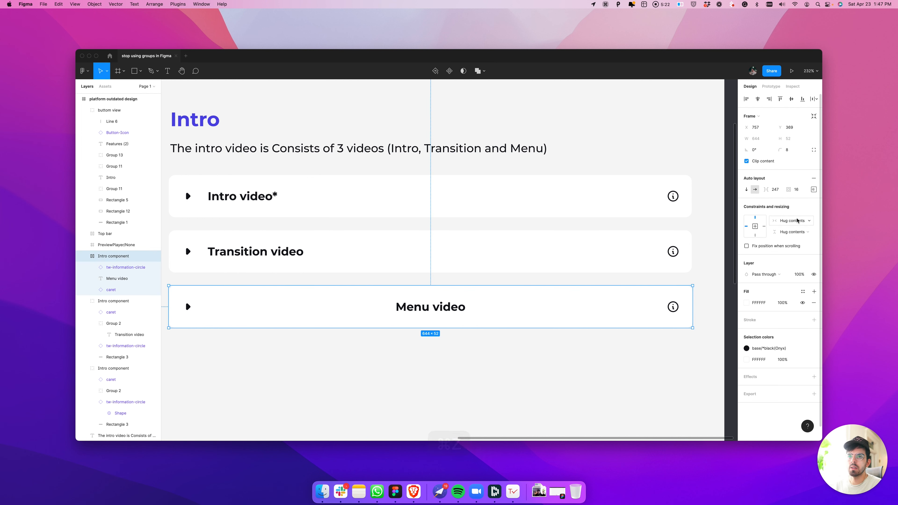
Set the Menu video row frame to a fixed width and its auto layout item spacing to 16
left_click(791, 221)
left_click(792, 221)
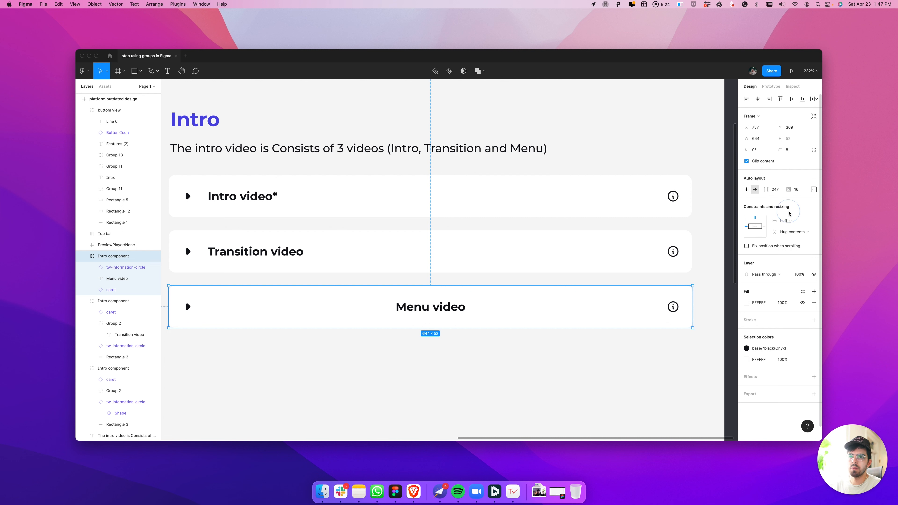
left_click(780, 193)
type("16")
key("Return")
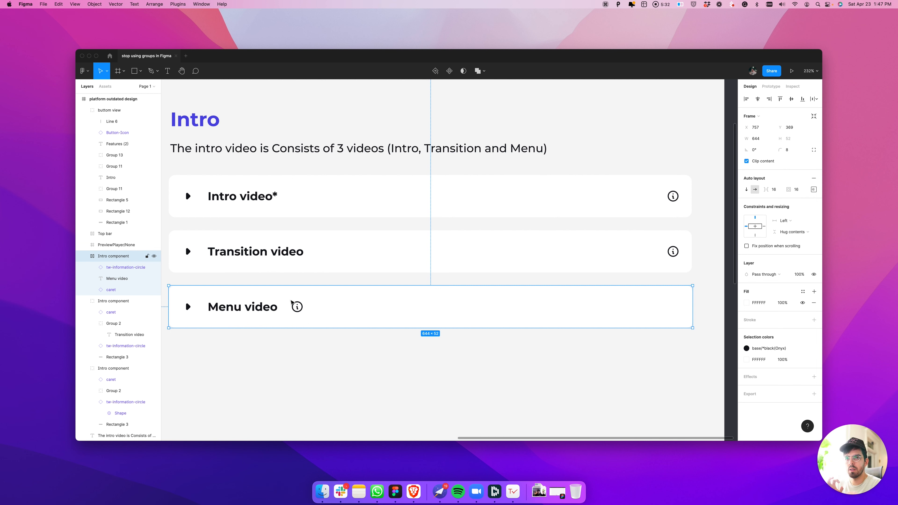
Set the horizontal resizing of the Menu video text to Fill container
double_click(235, 314)
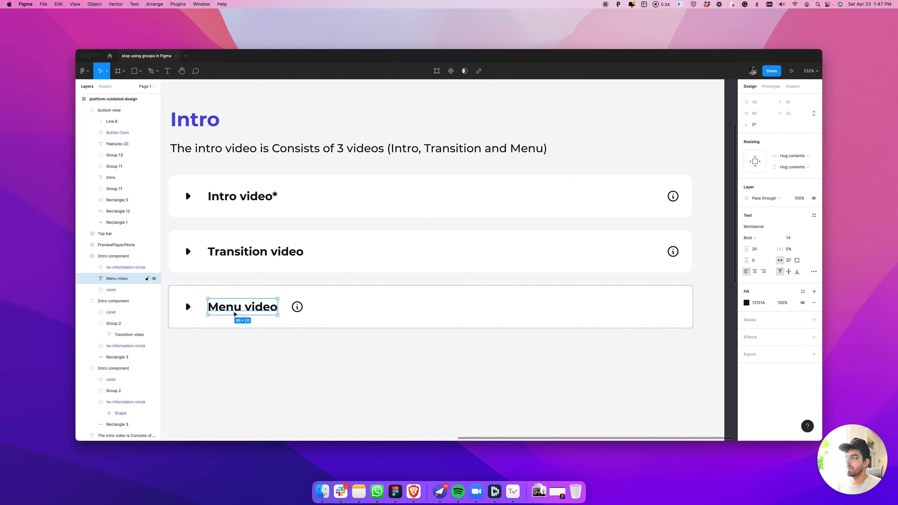
key("alt")
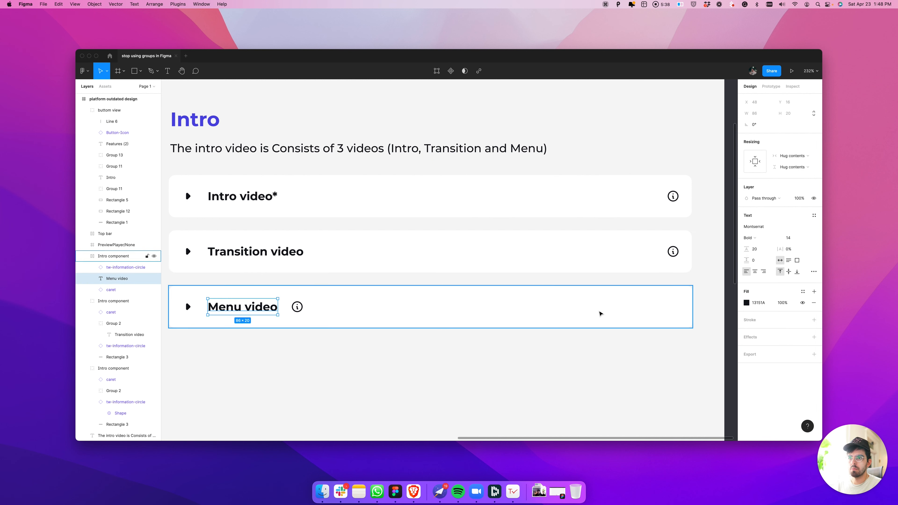
left_click(600, 314)
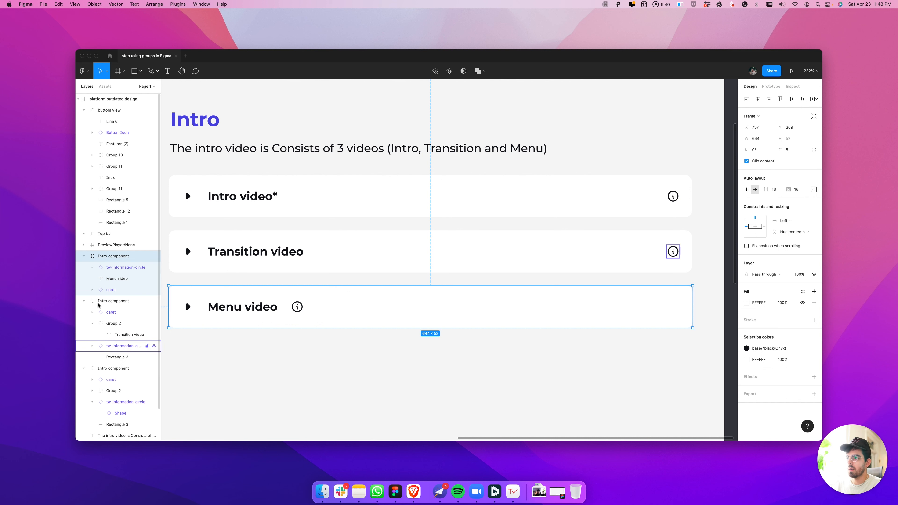
left_click(244, 307, "super")
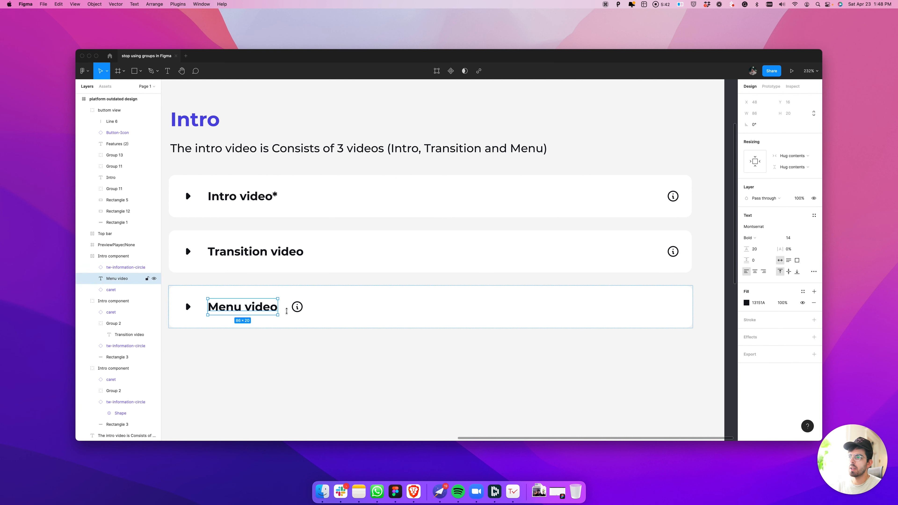
left_click(792, 156)
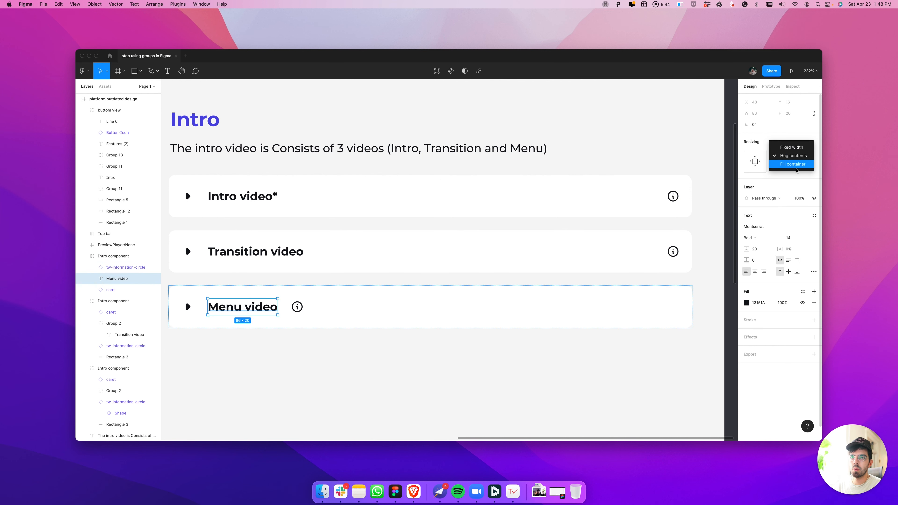
left_click(796, 165)
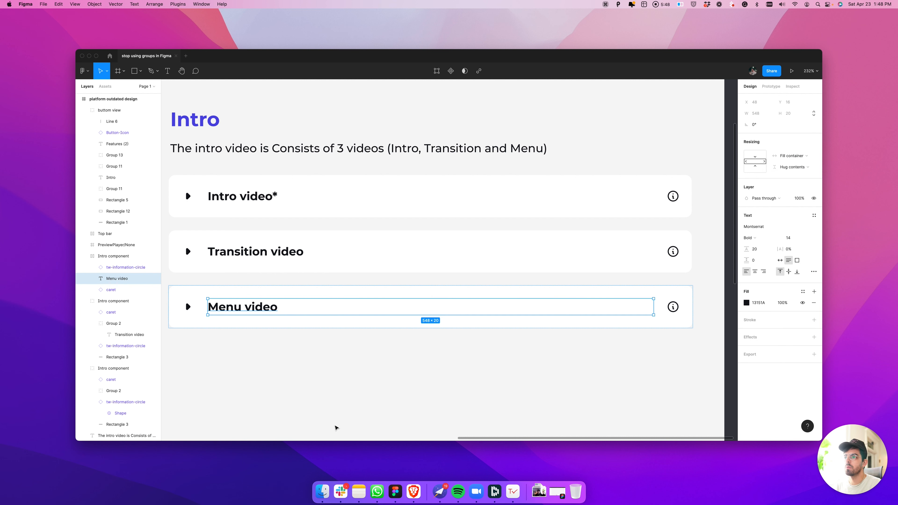
key("Escape")
left_click(268, 310)
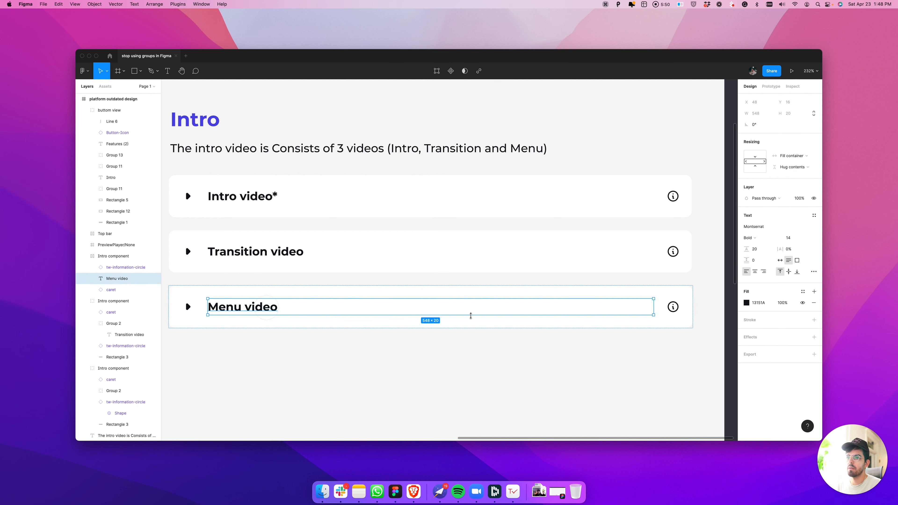
double_click(241, 309)
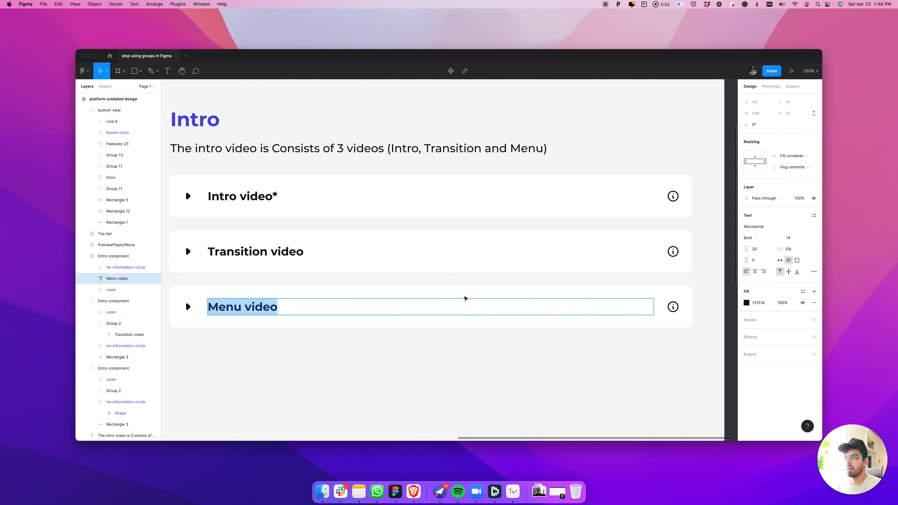
key("Escape")
key("Escape")
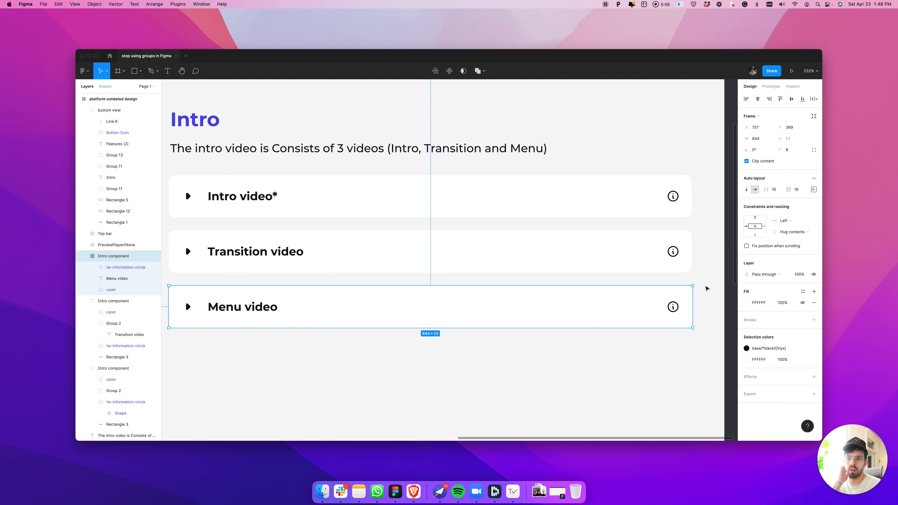
scroll(547, 301, "down", 5)
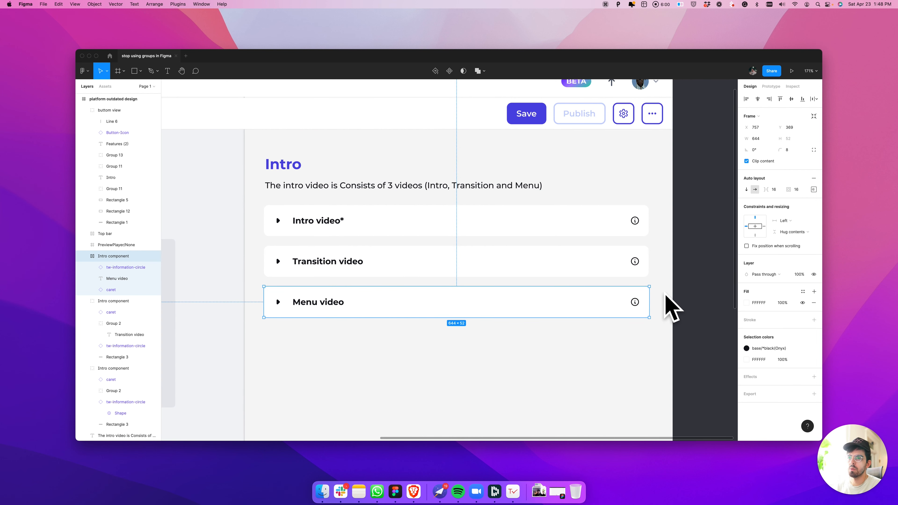
scroll(339, 312, "up", 3)
Try clearing the Menu video text, and undo the deletion
double_click(330, 310)
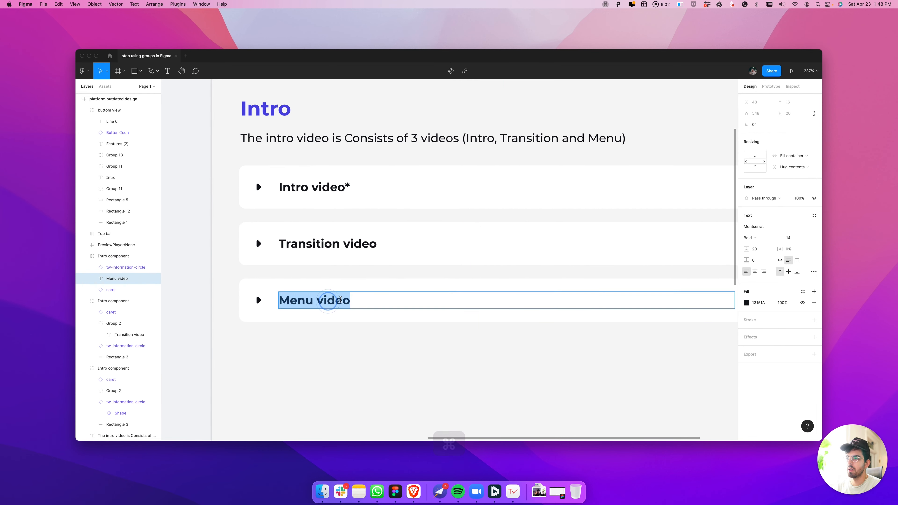
scroll(489, 311, "down", 2)
key("BackSpace")
key("Escape")
key("cmd+z")
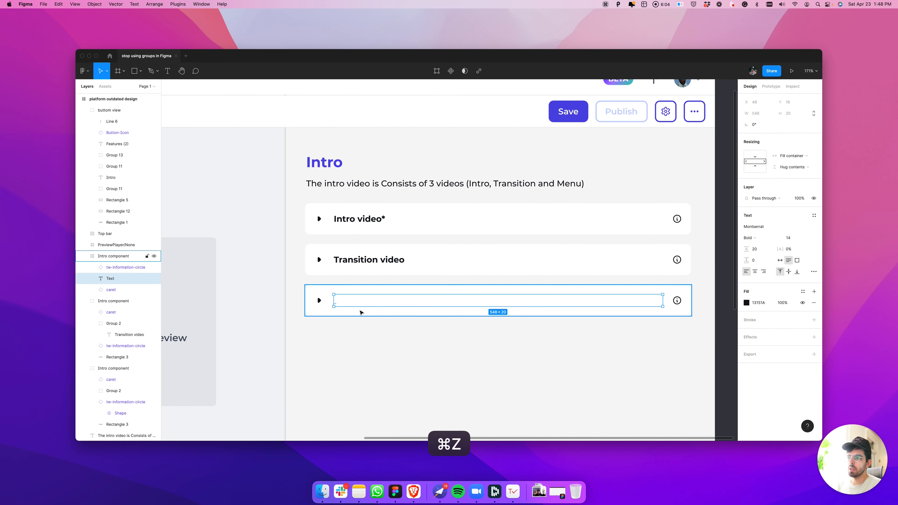
left_click(337, 302)
key("super+z")
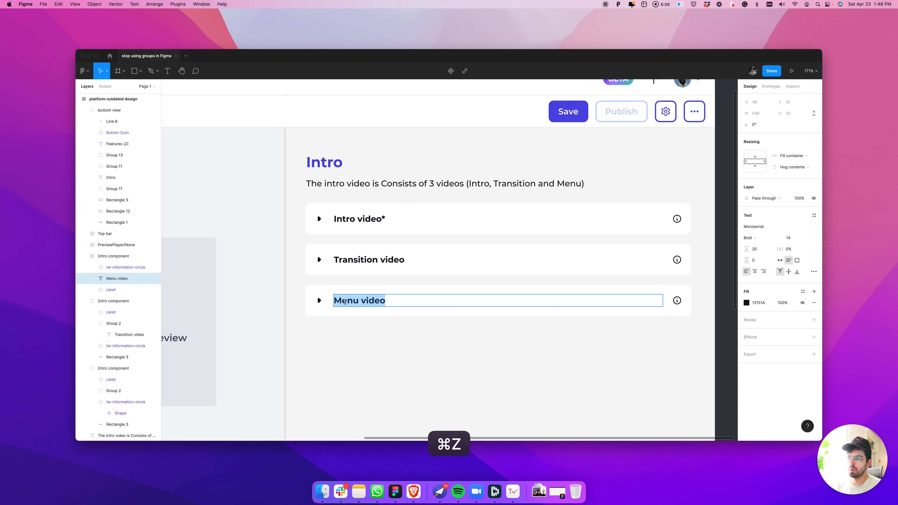
Copy the "Menu video" text and paste it repeatedly into the same text layer until it wraps onto three lines
double_click(346, 302)
left_click(356, 301)
key("super+a")
key("super+c")
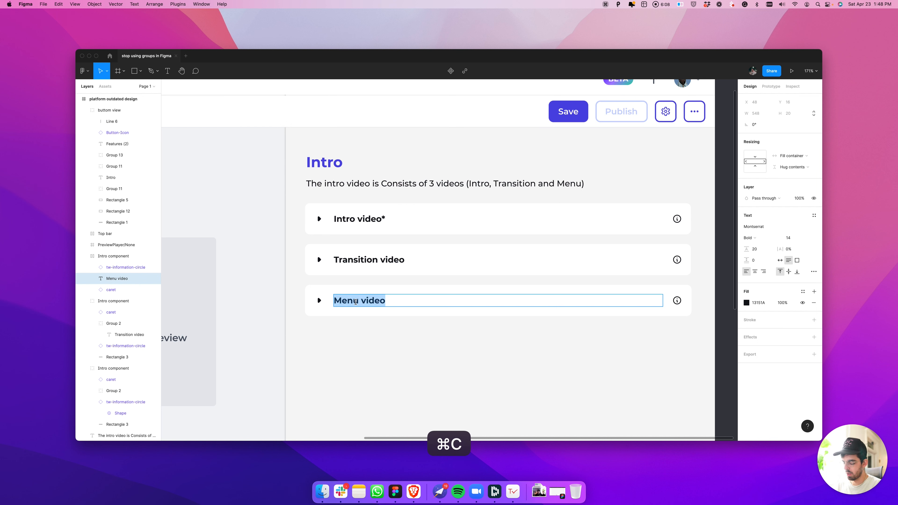
key("Right")
key("super+v")
key("super+v")
key("super+v")
key("super+v")
key("super+v")
key("super+v")
key("super+v")
key("super+v")
key("super+v")
key("super+v")
key("super+v")
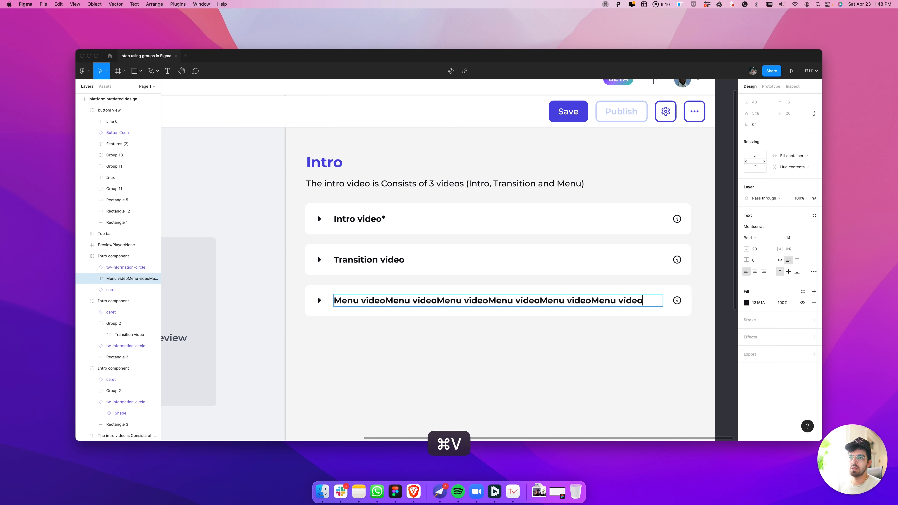
key("super+v")
key("super+v")
key("super+v")
key("super+v")
key("super+v")
key("super+v")
key("super+v")
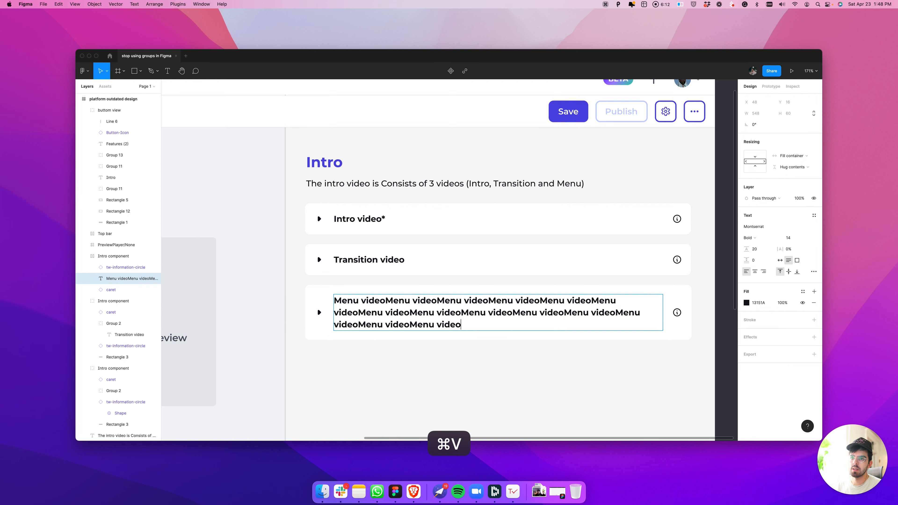
Undo the last pastes and replace the whole text of the bottom row with "Menu"
key("super+z")
key("super+z")
key("super+z")
key("super+z")
key("super+z")
key("super+z")
key("super+a")
key("BackSpace")
type("Menu")
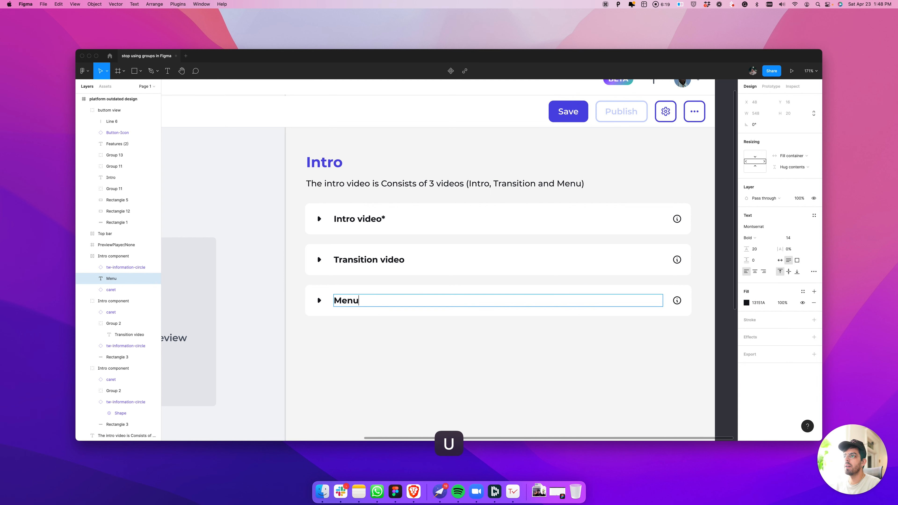
key("super+Return")
scroll(342, 299, "down", 3)
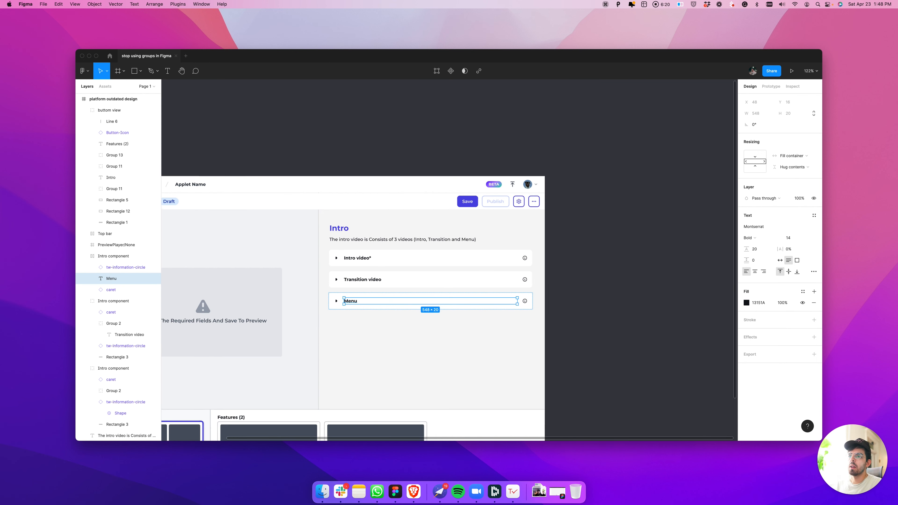
Draw a horizontal line about 98 px long on the canvas beside the design frame and set its stroke to FFFFFF
key("space")
left_click_drag(512, 277, 641, 257)
left_click(672, 258)
scroll(679, 261, "down", 3)
key("space")
scroll(577, 315, "up", 3)
key("space")
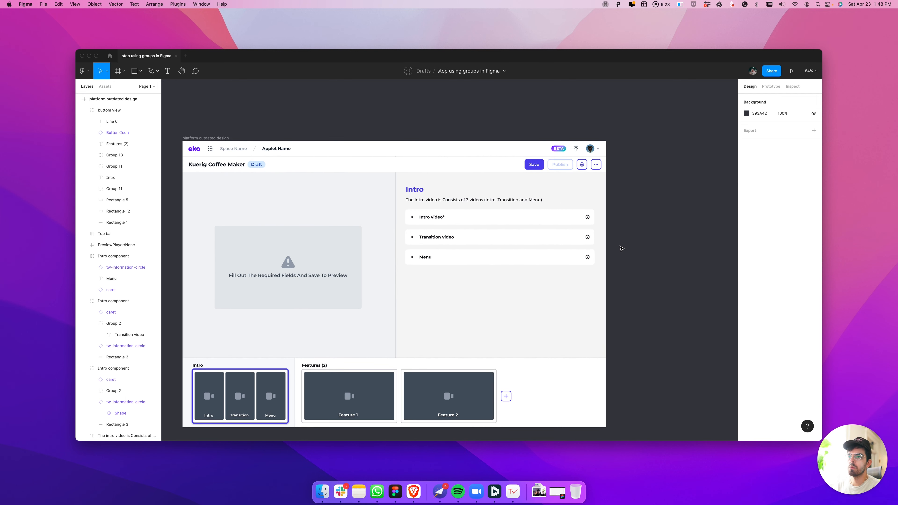
key("r")
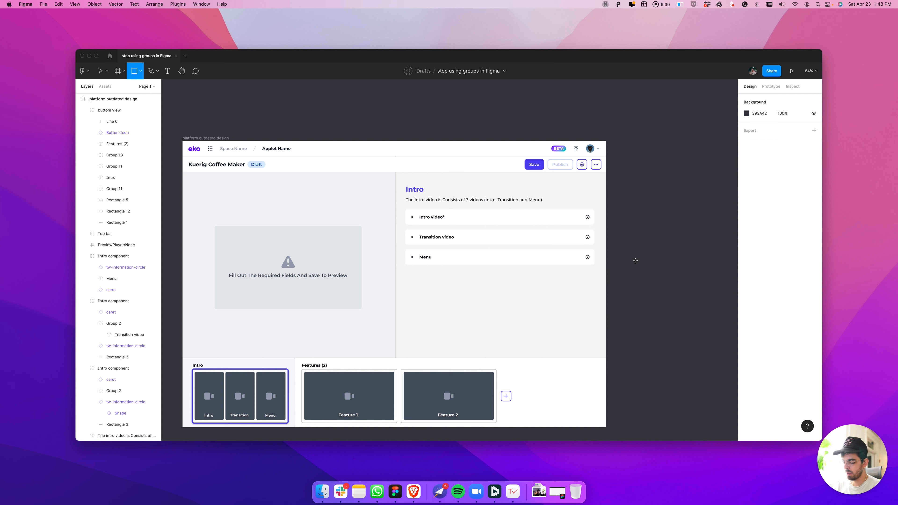
key("l")
left_click_drag(621, 260, 650, 260)
key("Escape")
left_click(635, 260)
left_click(746, 213)
left_click_drag(677, 232, 627, 194)
left_click(623, 188)
Draw an arrow about 145 px long pointing left beside the design frame and pick white as its stroke color
key("shift+l")
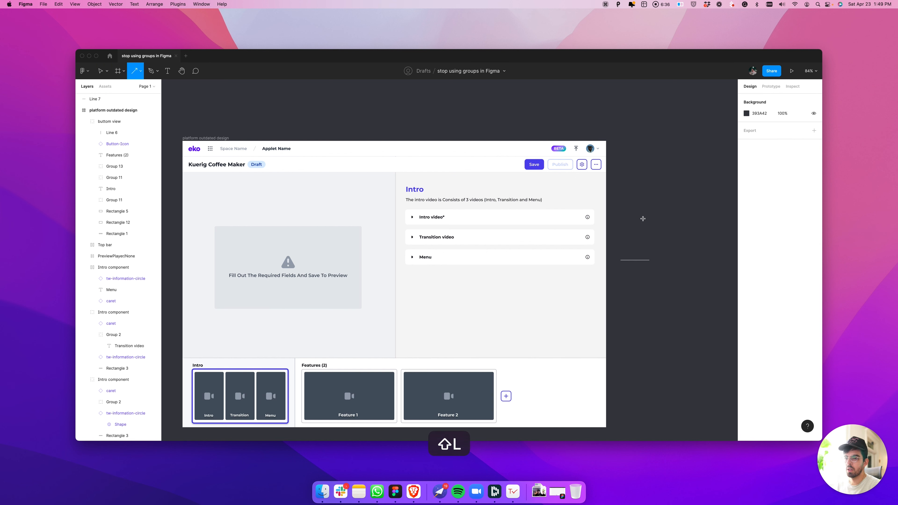
left_click_drag(671, 245, 629, 244)
key("ctrl+c")
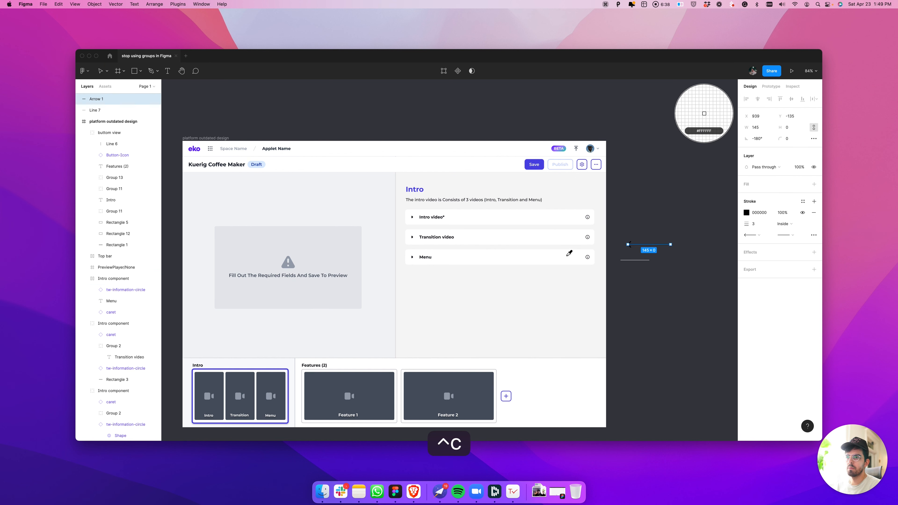
left_click(641, 231)
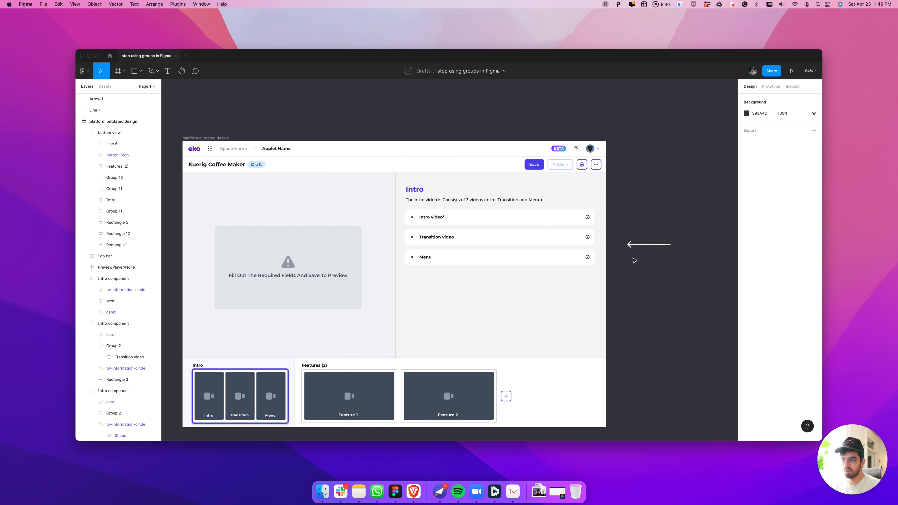
Delete the short line beside the frame and draw a slightly slanted line across the design's right edge
left_click(634, 260)
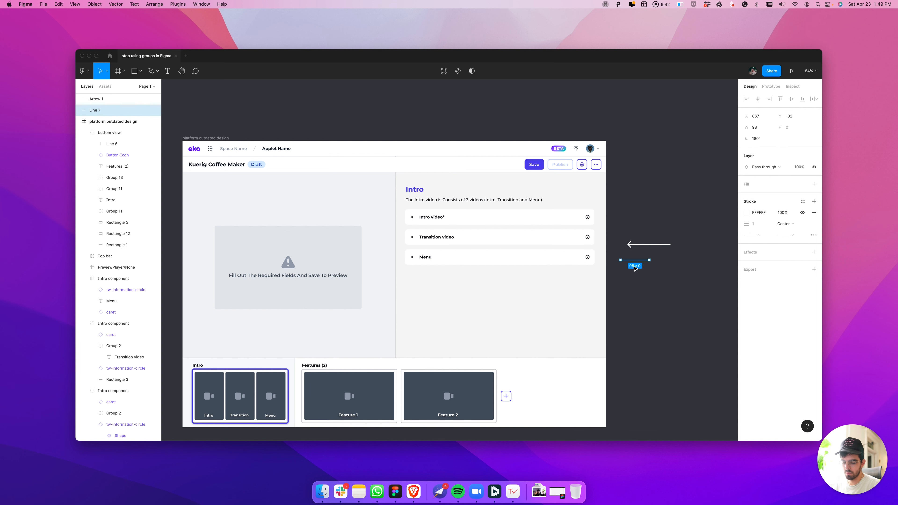
key("Delete")
key("l")
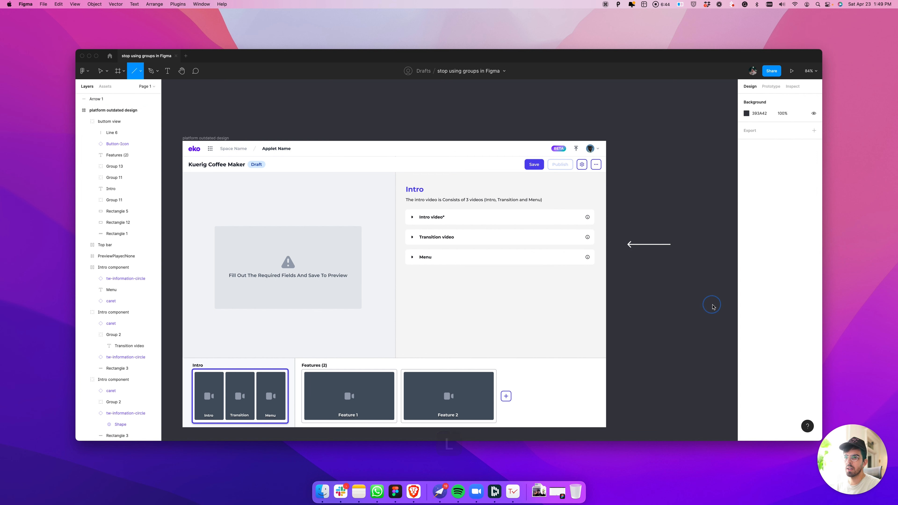
left_click_drag(712, 304, 552, 296)
left_click(675, 346)
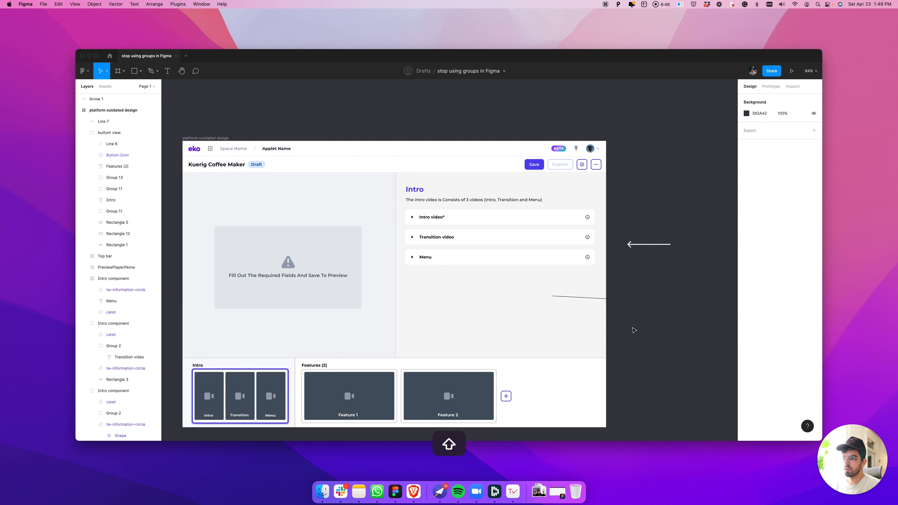
Draw a left-pointing arrow about 313 px long across the design's right edge and delete the slanted line above it
key("shift+l")
left_click_drag(634, 323, 541, 323)
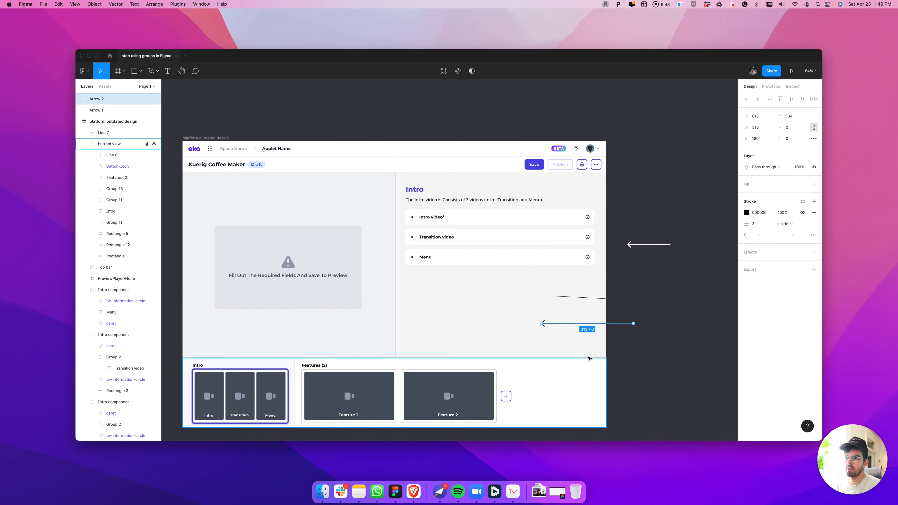
left_click(574, 297, "shift")
key("Delete")
Arrange two white arrows, one above the design pointing down and one beside the Menu row pointing left
left_click_drag(648, 245, 328, 137)
key("space")
left_click_drag(390, 145, 442, 127)
left_click(440, 126)
Try wrapping the two arrows in a frame, and undo it
left_click_drag(356, 104, 698, 313)
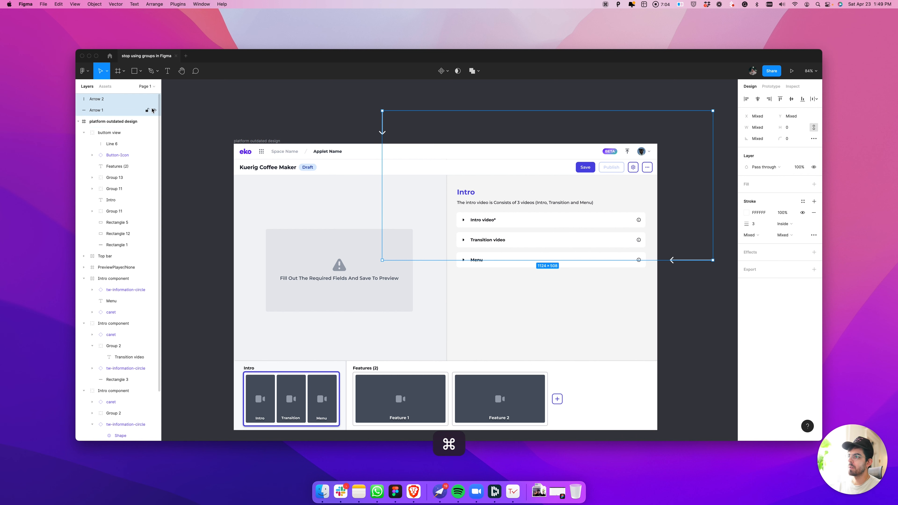
key("alt+super+g")
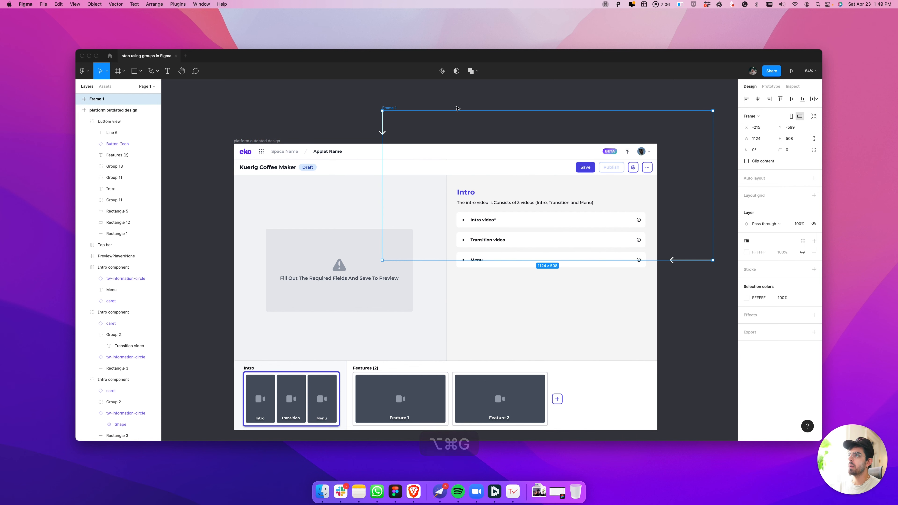
left_click(354, 104)
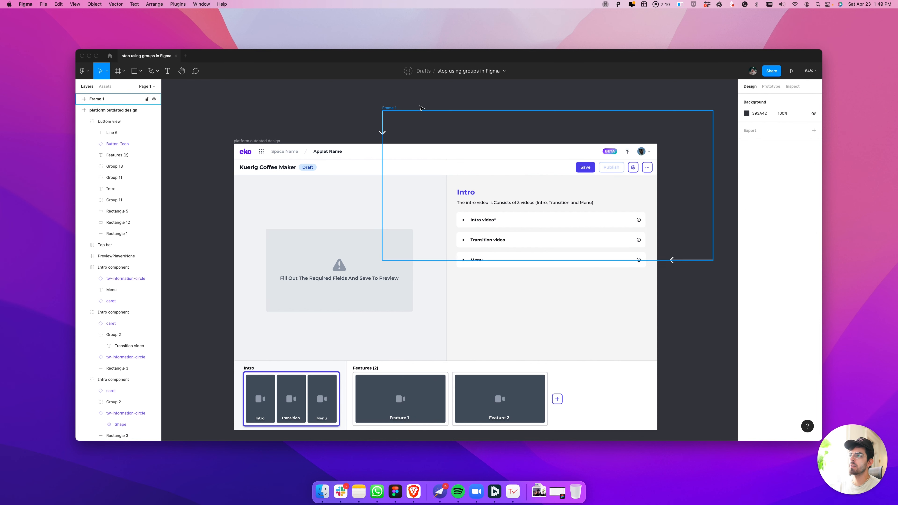
scroll(363, 110, "down", 2)
key("super+z")
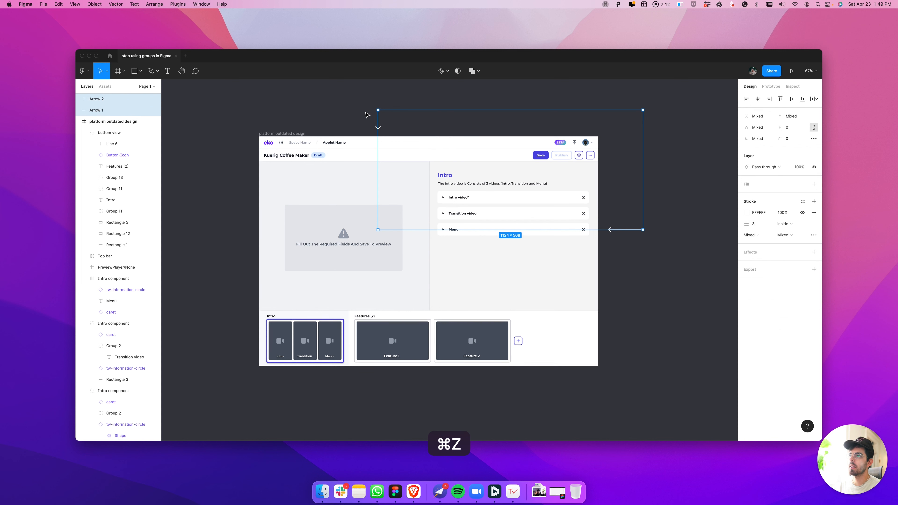
Group the two arrows
key("super+g")
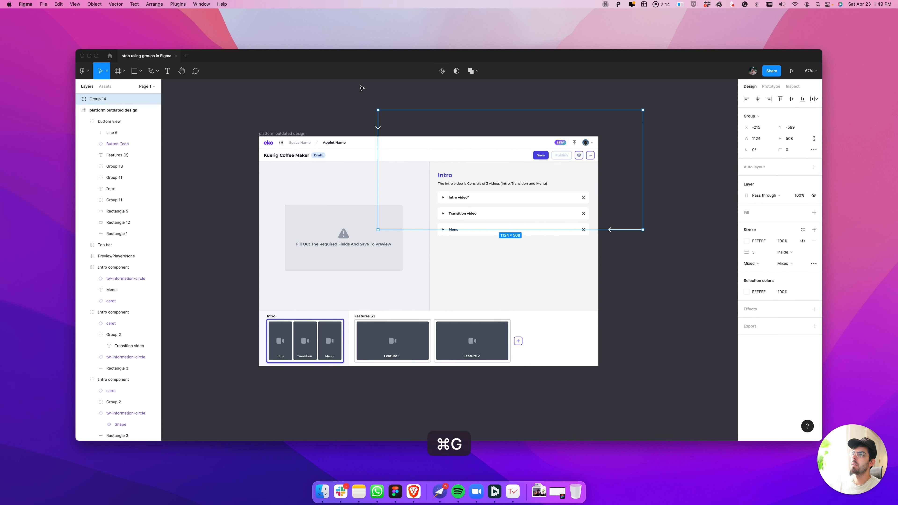
scroll(408, 143, "up", 3)
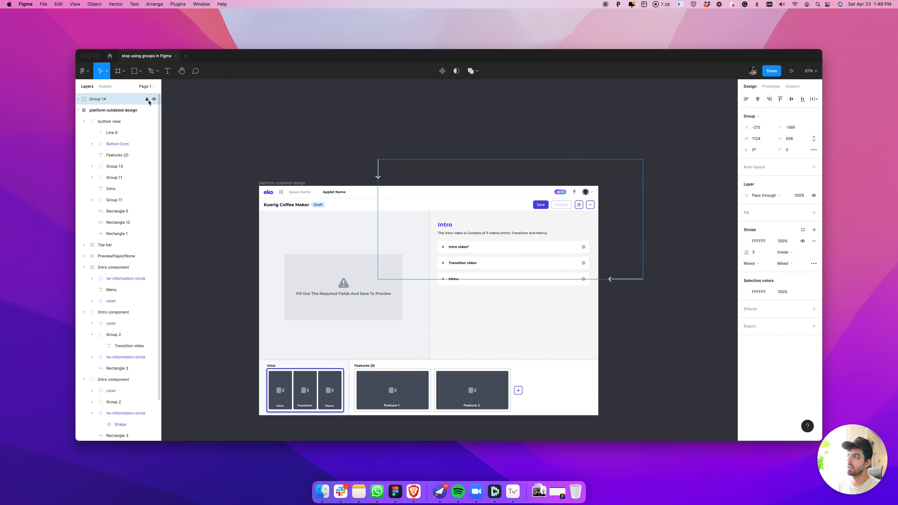
Hide and show the arrow group twice, and unlock it so it can be selected on the canvas
left_click(154, 99)
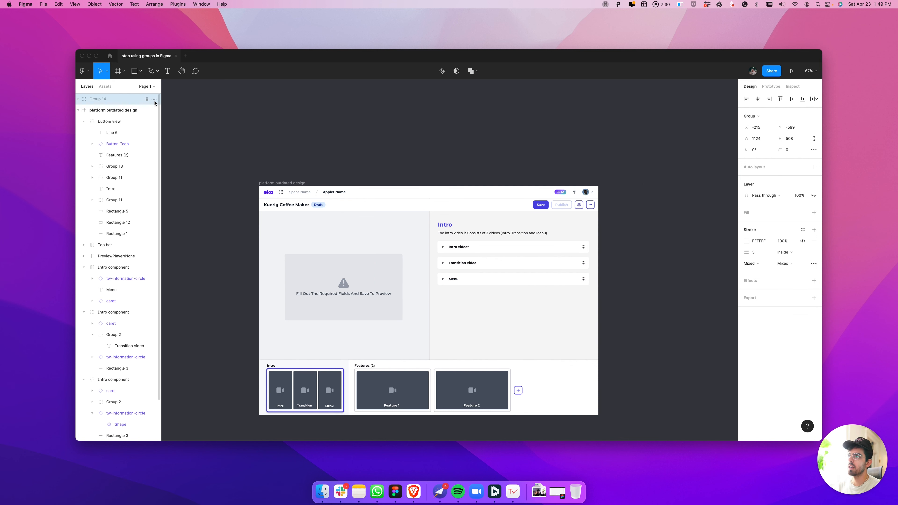
left_click(155, 99)
left_click(154, 99)
left_click(154, 99)
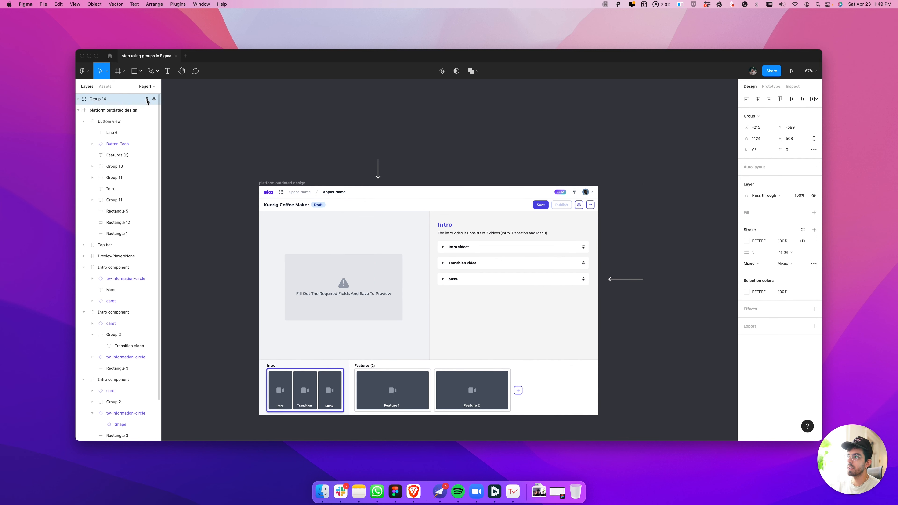
left_click(147, 99)
left_click(241, 102)
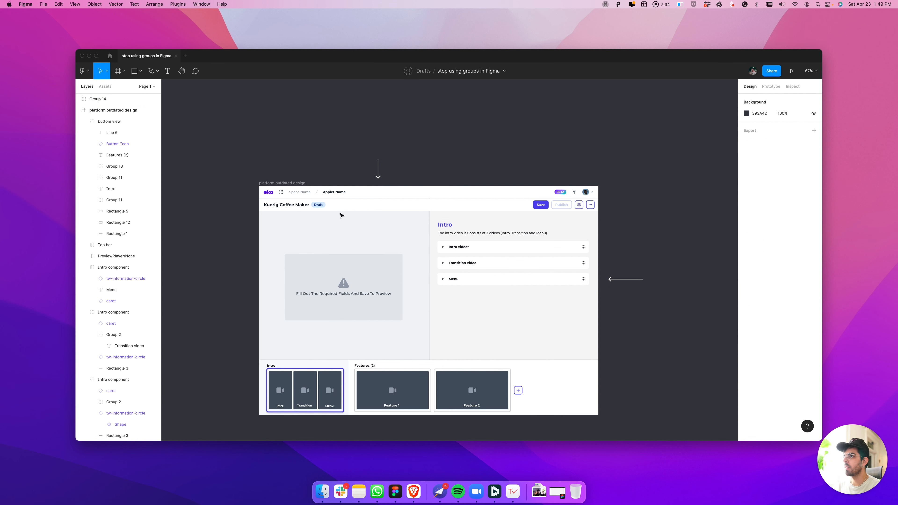
left_click(617, 279)
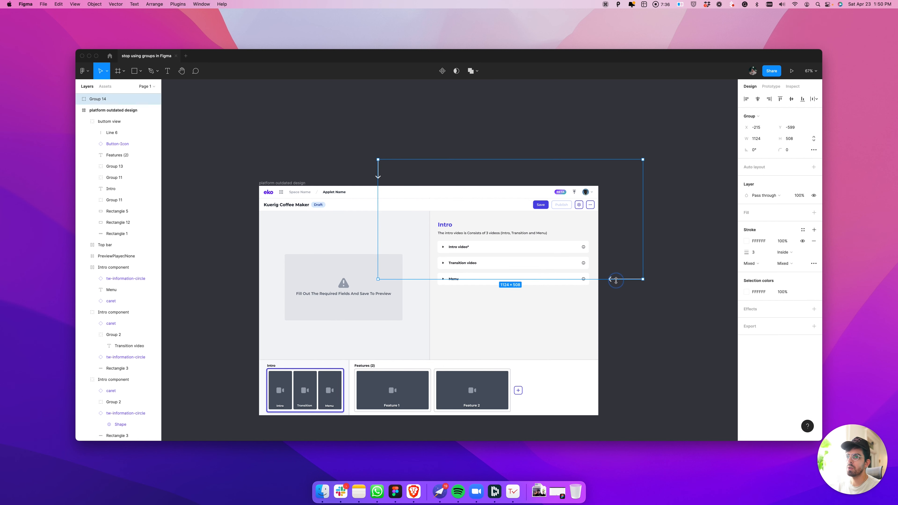
Group the Intro video, Transition video and Menu rows together
left_click(484, 250)
left_click(483, 263, "shift")
left_click(483, 279, "shift")
key("super+g")
Try moving the group of three rows outside the design frame and ungrouping it, and undo both changes
left_click_drag(474, 267, 673, 250)
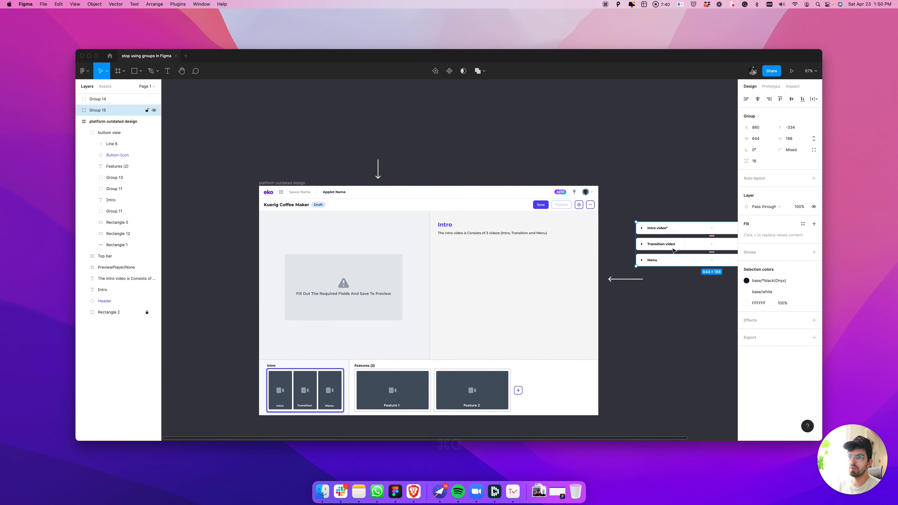
key("super+shift+g")
left_click(670, 301)
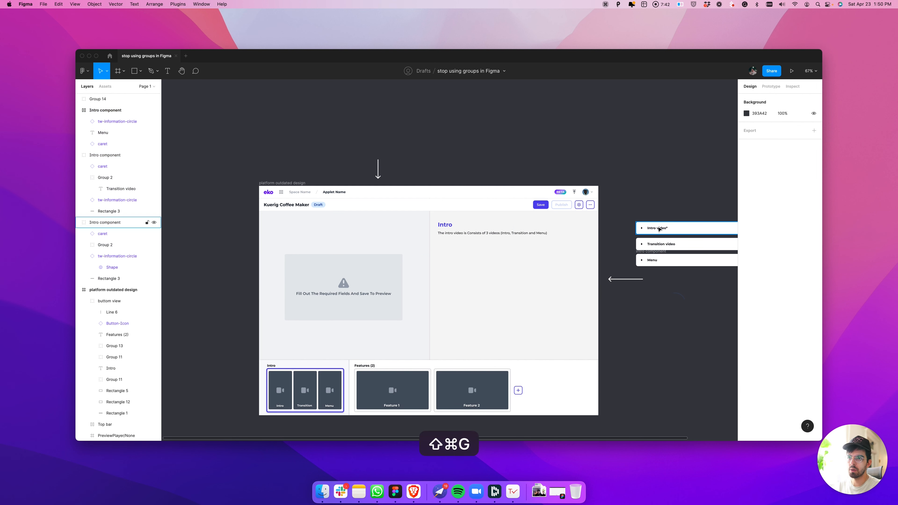
left_click_drag(655, 201, 656, 217)
key("super+z")
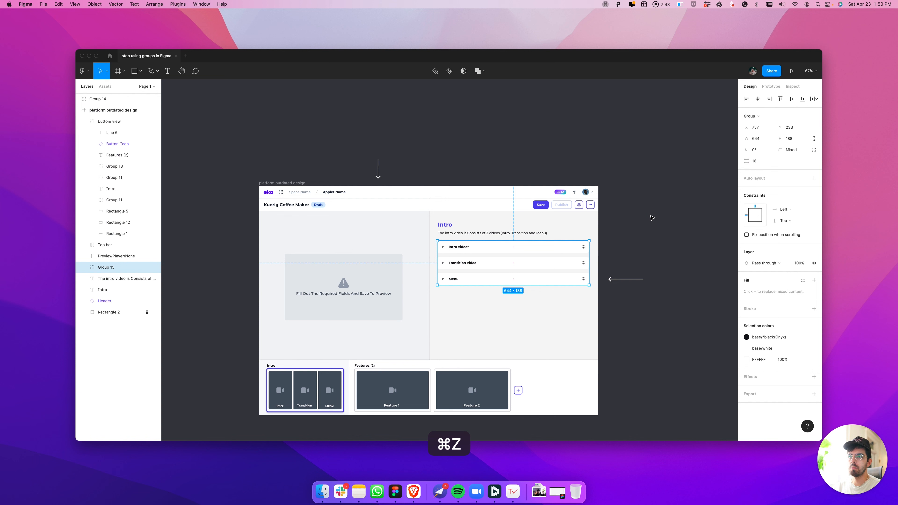
Delete the group containing the two arrows
left_click(642, 188)
left_click(445, 180)
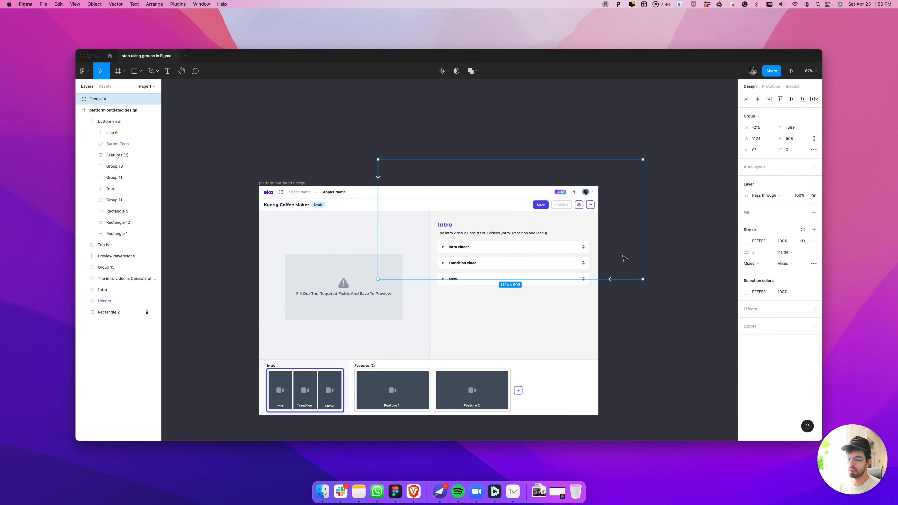
key("Delete")
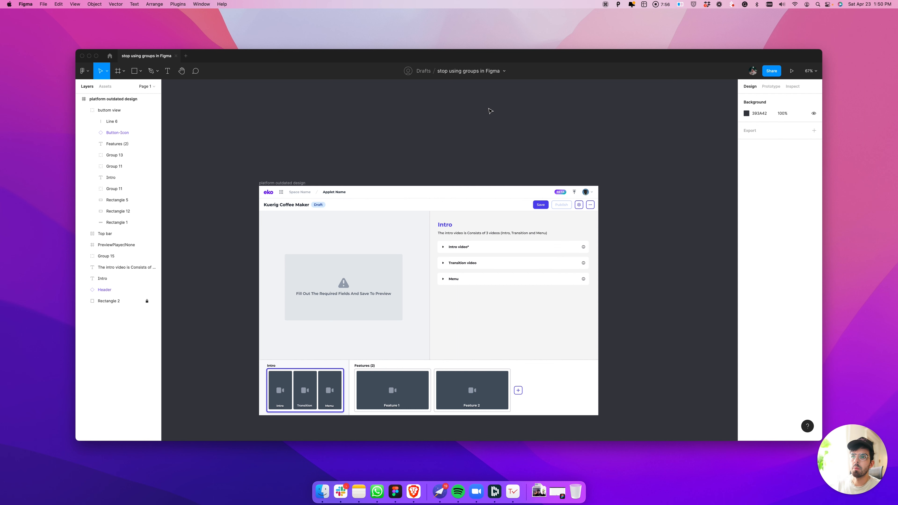
scroll(486, 246, "down", 3)
scroll(486, 246, "up", 1)
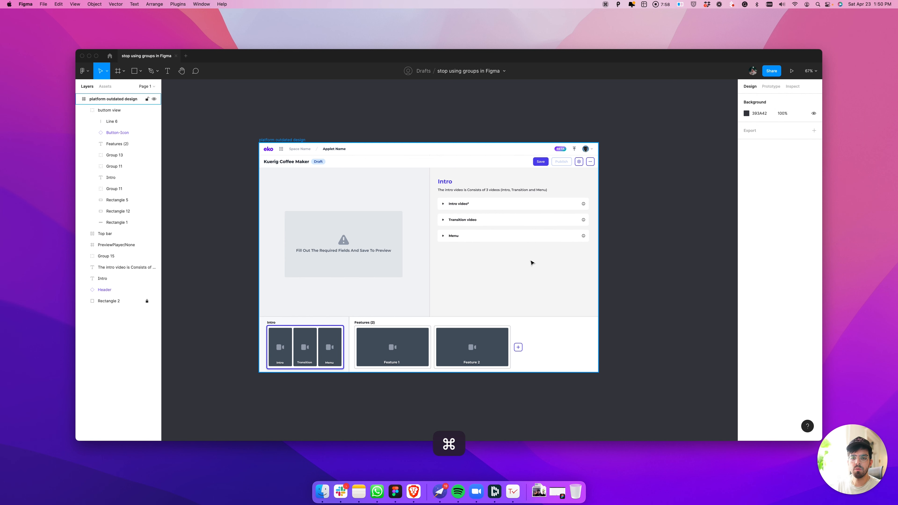